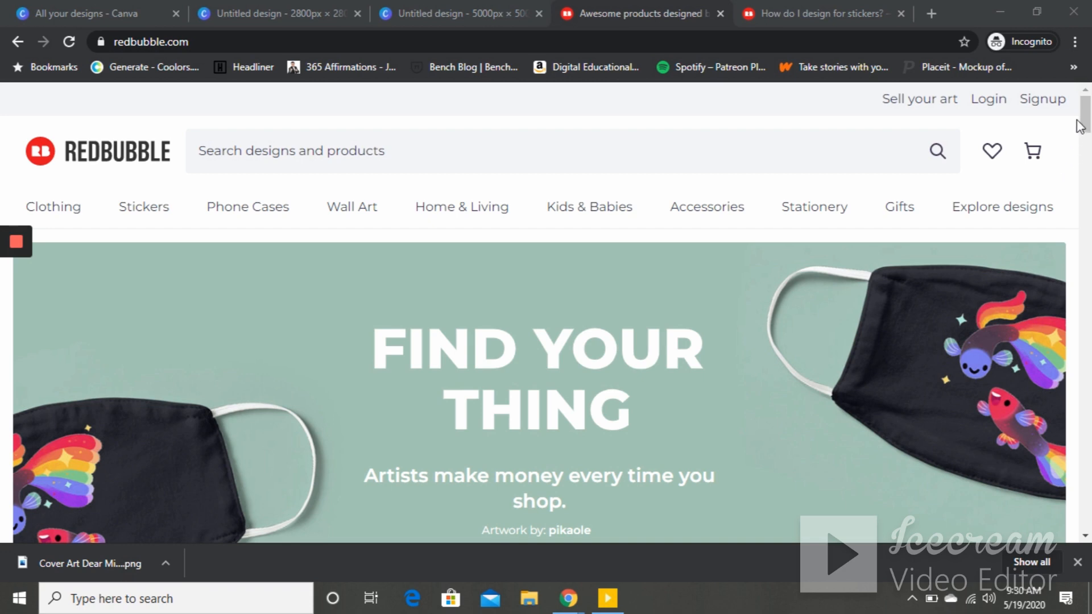
- Browse the Redbubble home page by scrolling through its product sections
{"action": "left_click_drag", "start_coordinate": [1085, 122], "coordinate": [1087, 392]}
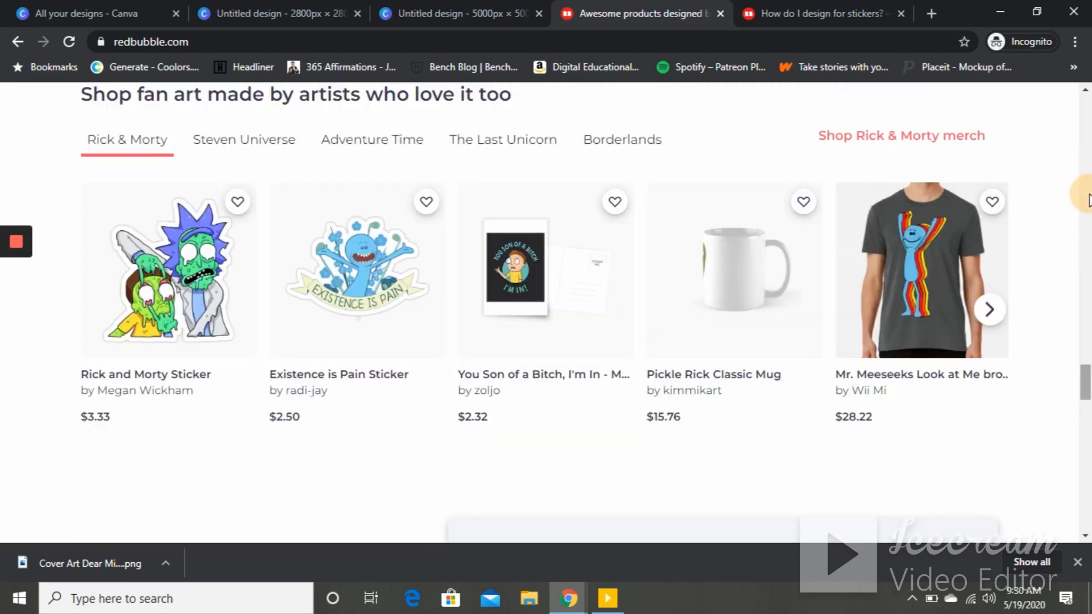
{"action": "left_click", "coordinate": [1084, 117]}
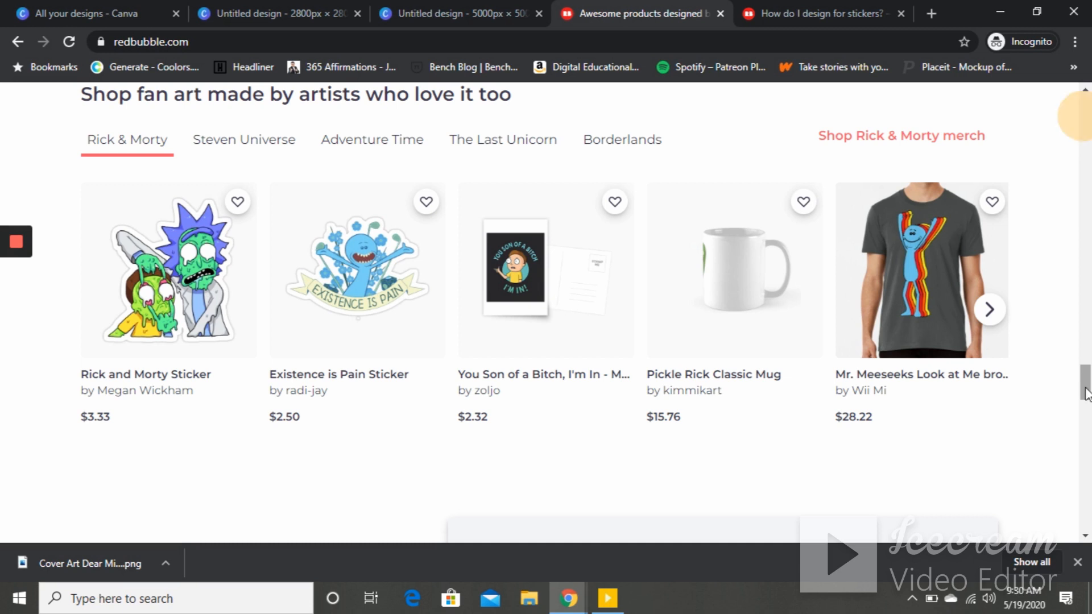
{"action": "left_click", "coordinate": [1083, 128]}
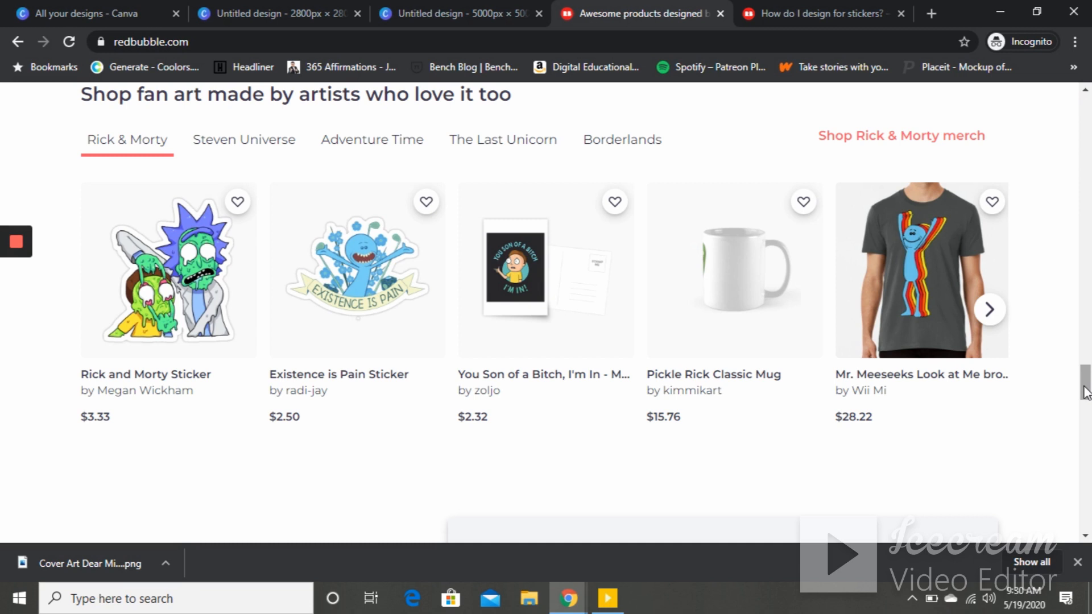
{"action": "left_click", "coordinate": [1088, 191]}
{"action": "left_click", "coordinate": [1083, 126]}
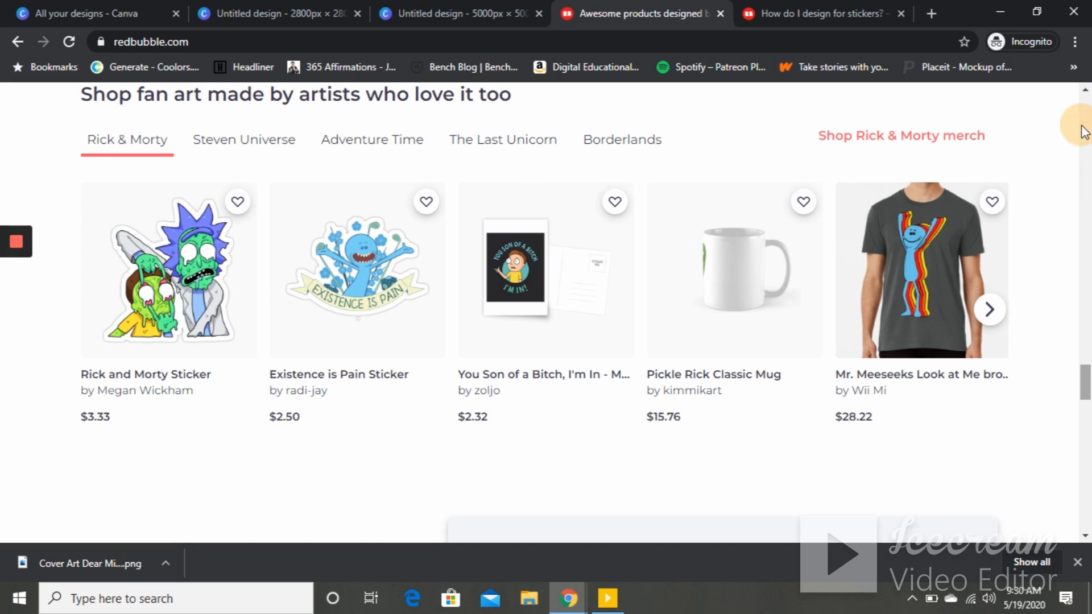
{"action": "left_click", "coordinate": [1079, 562]}
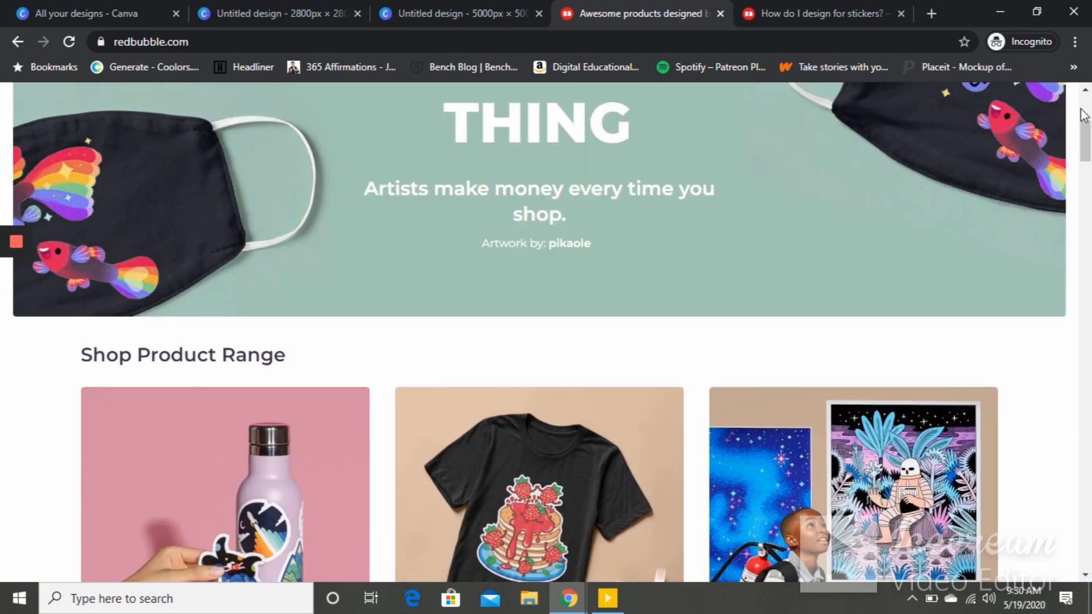
{"action": "scroll", "coordinate": [1085, 111], "scroll_direction": "up", "scroll_amount": 5}
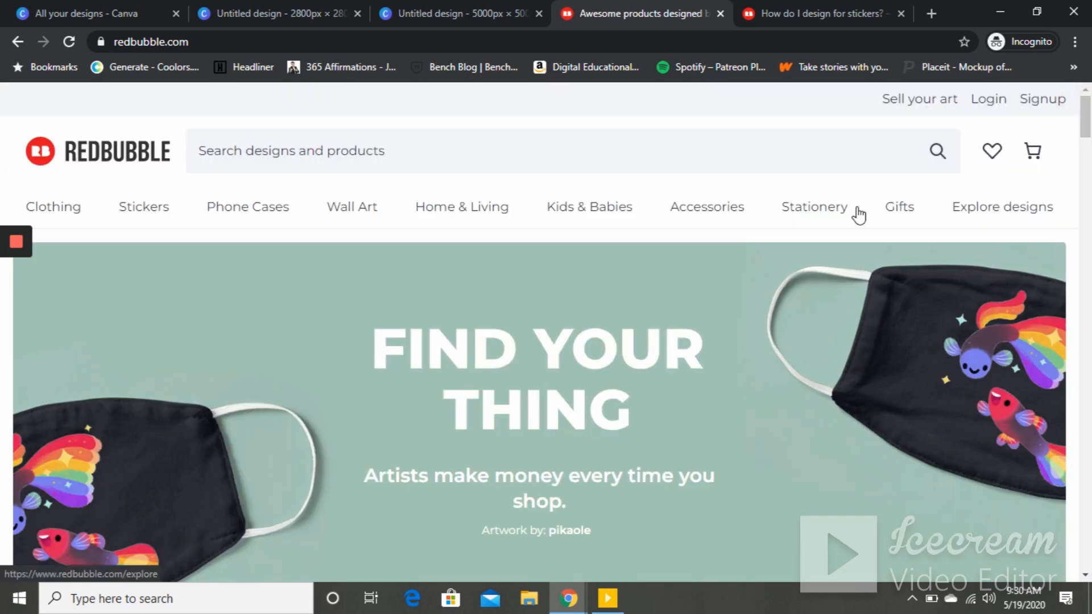
{"action": "mouse_move", "coordinate": [849, 206]}
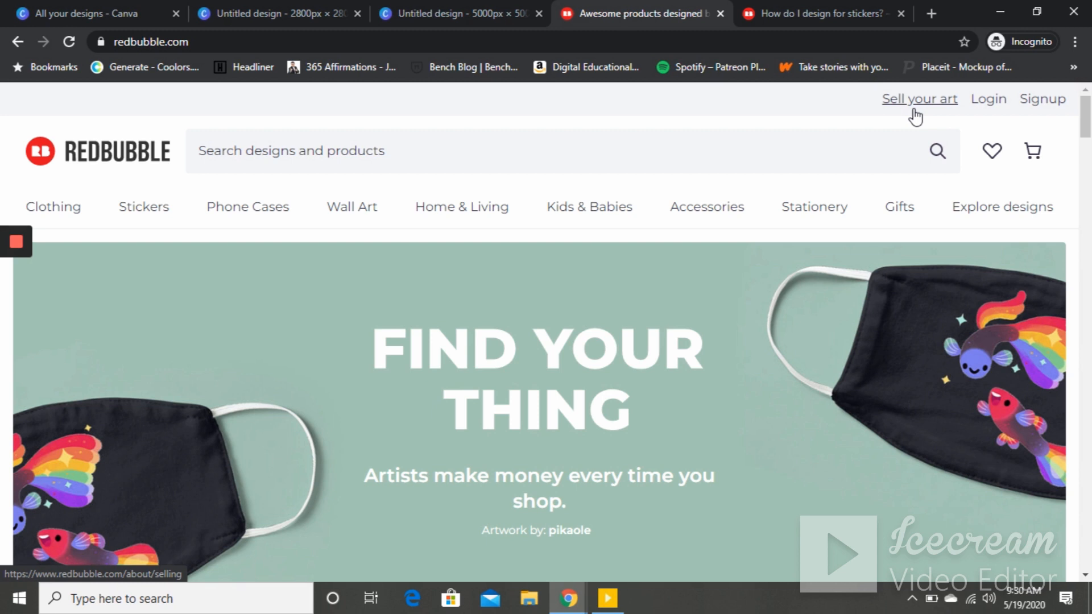
- Open the Sell your art page and start the free artist signup
{"action": "left_click", "coordinate": [909, 105]}
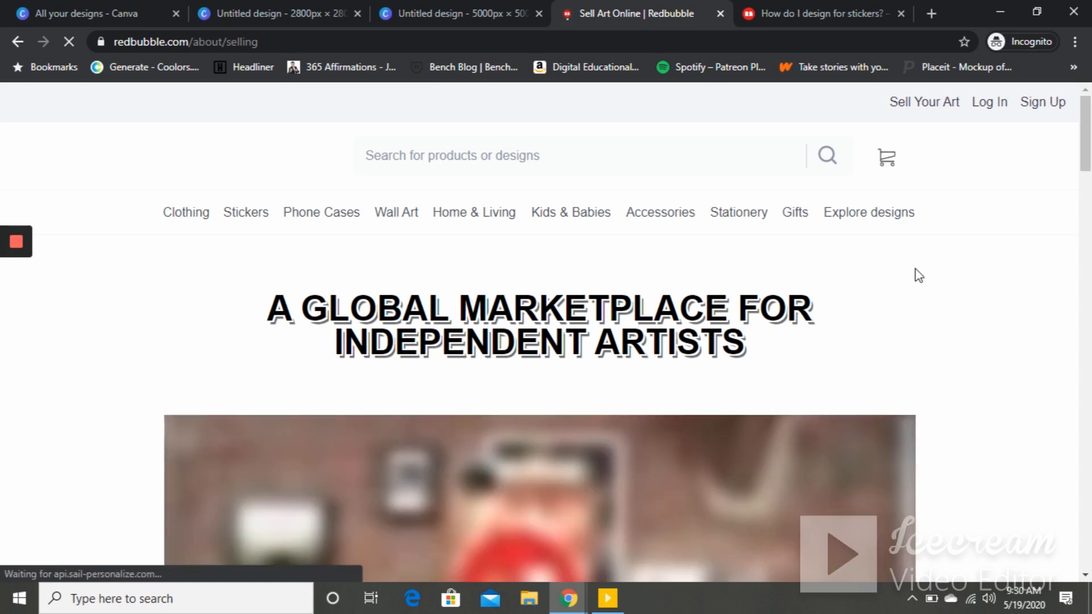
{"action": "left_click_drag", "start_coordinate": [1085, 137], "coordinate": [1086, 167]}
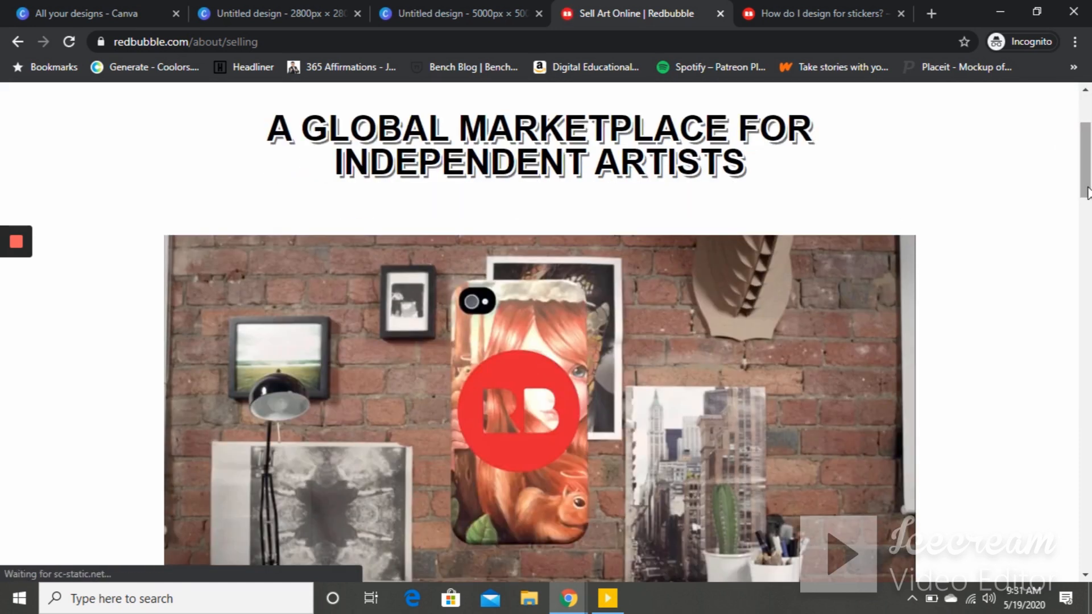
{"action": "scroll", "coordinate": [1087, 203], "scroll_direction": "down", "scroll_amount": 7}
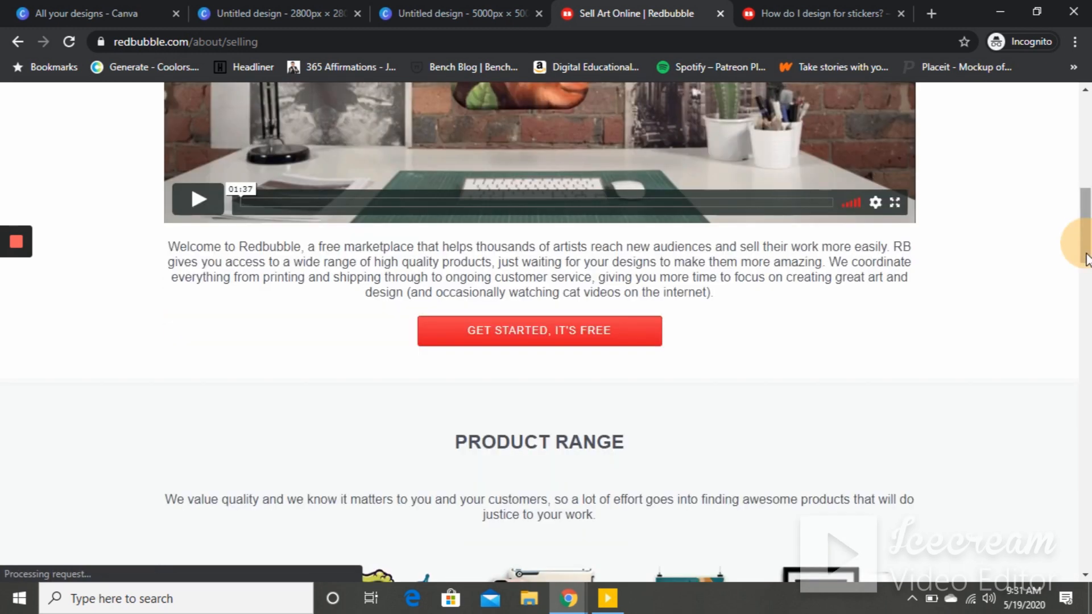
{"action": "left_click_drag", "start_coordinate": [1087, 246], "coordinate": [1088, 177]}
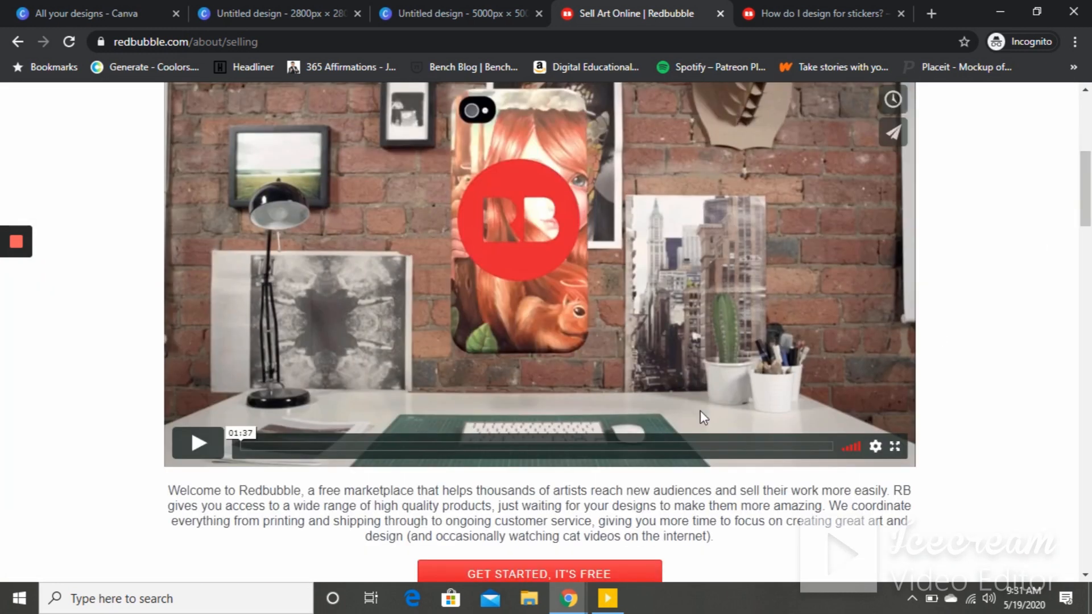
{"action": "left_click", "coordinate": [530, 576]}
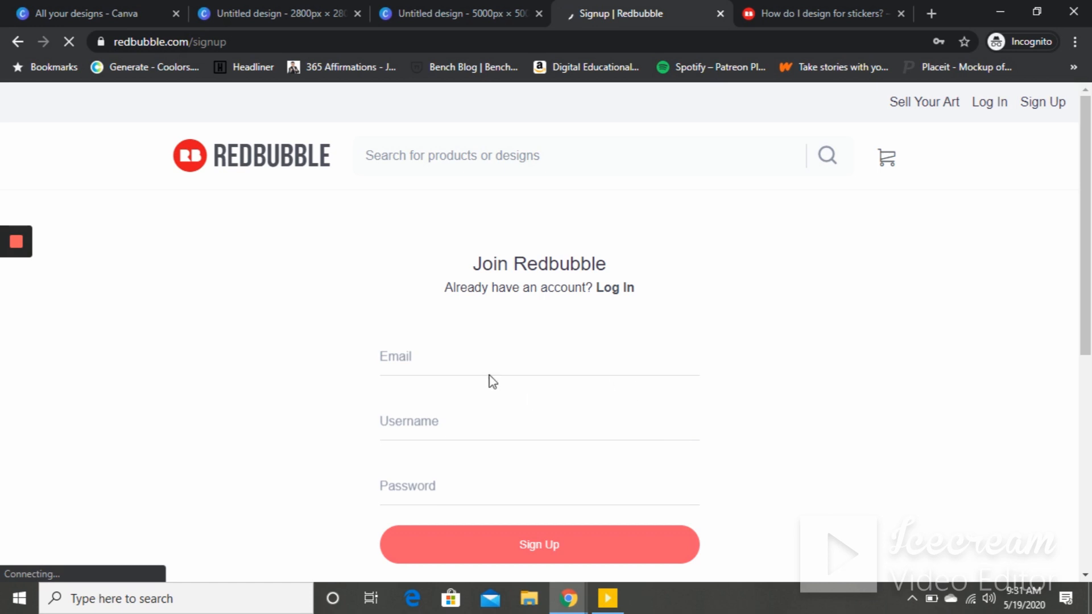
- Switch to the login form and enter the account e-mail address
{"action": "left_click", "coordinate": [617, 297]}
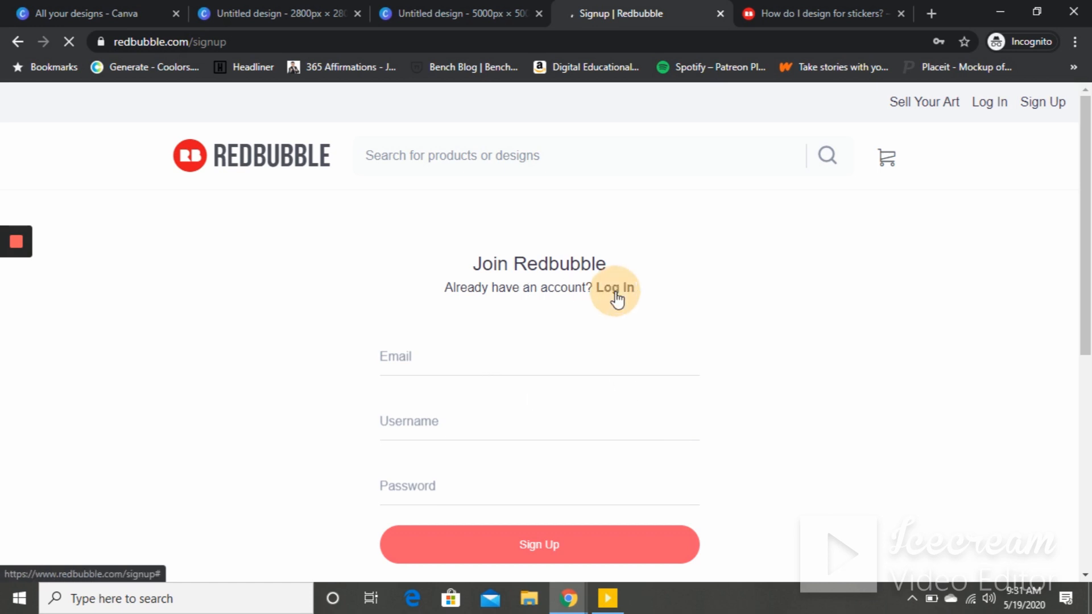
{"action": "left_click", "coordinate": [488, 288]}
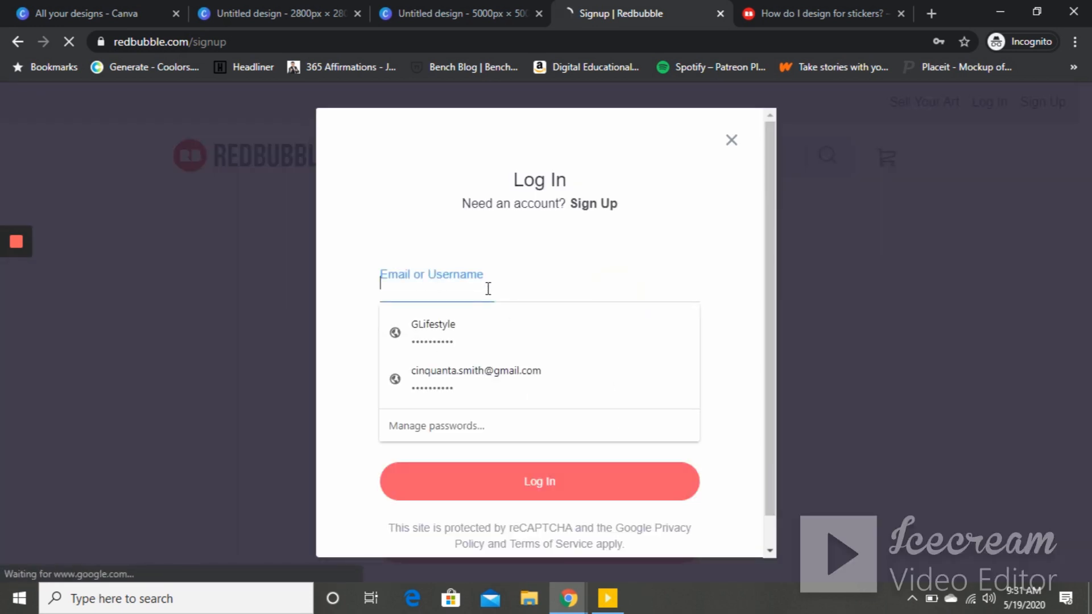
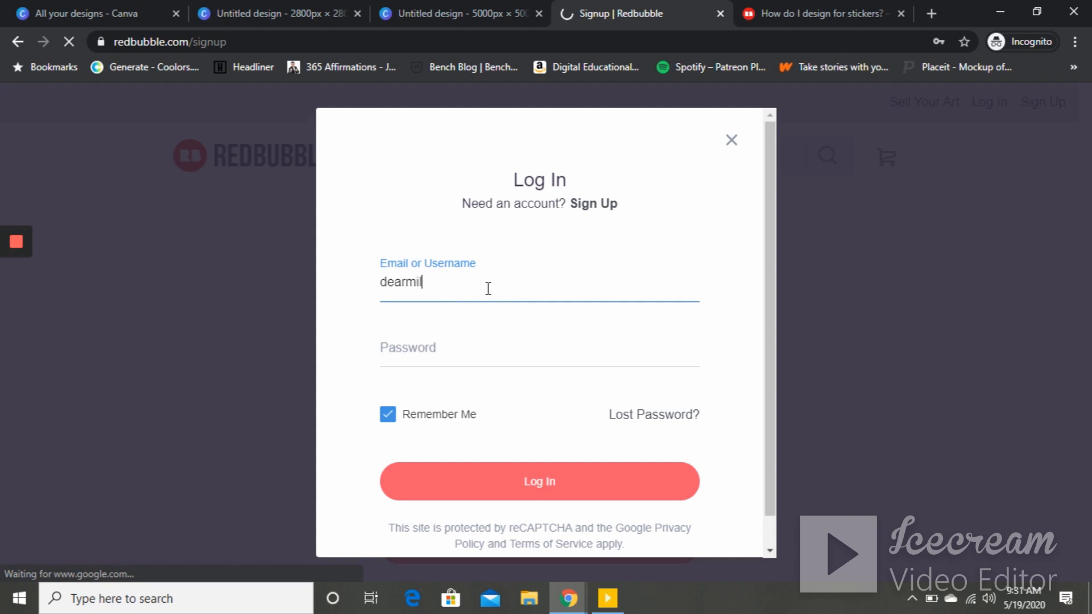
- Enter the account password and log in
{"action": "key", "text": "Tab"}
{"action": "type", "text": "•••••••••"}
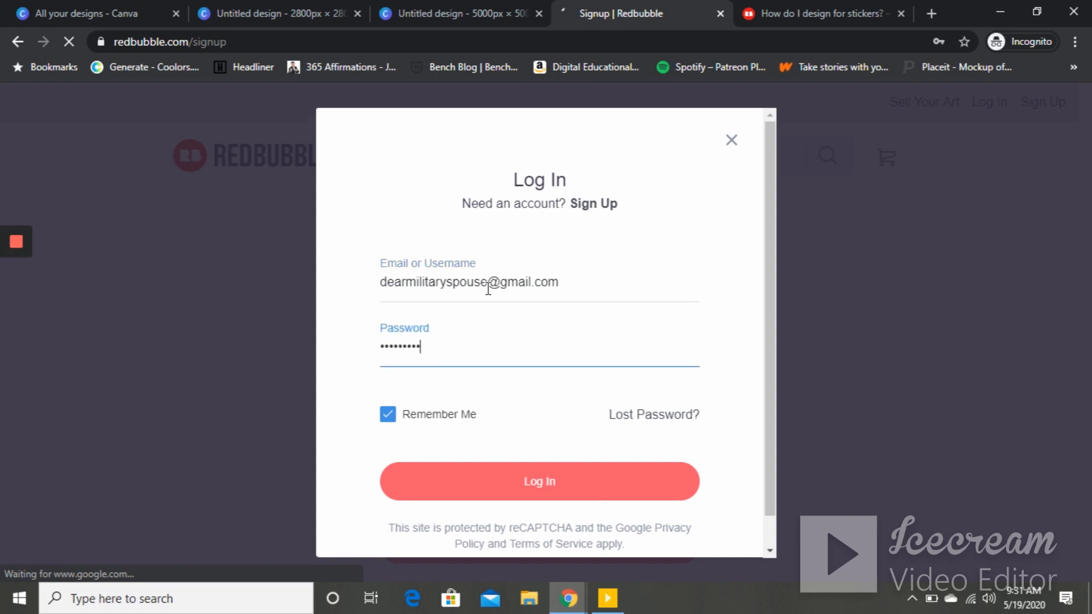
{"action": "key", "text": "BackSpace"}
{"action": "key", "text": "BackSpace"}
{"action": "key", "text": "BackSpace"}
{"action": "key", "text": "BackSpace"}
{"action": "key", "text": "BackSpace"}
{"action": "key", "text": "BackSpace"}
{"action": "key", "text": "BackSpace"}
{"action": "key", "text": "BackSpace"}
{"action": "key", "text": "BackSpace"}
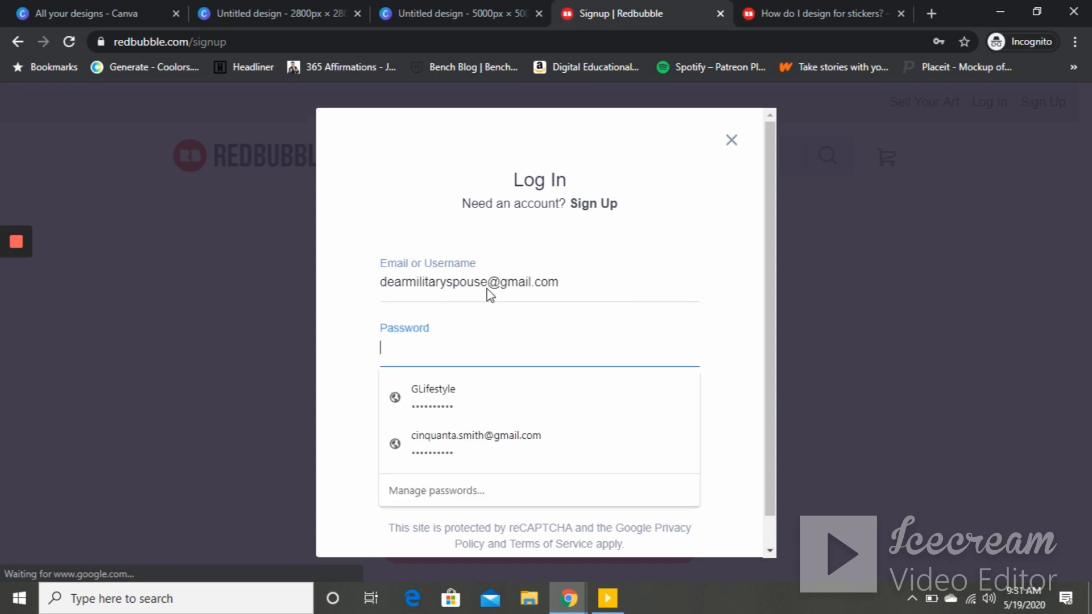
{"action": "type", "text": "••••••••••"}
{"action": "key", "text": "Return"}
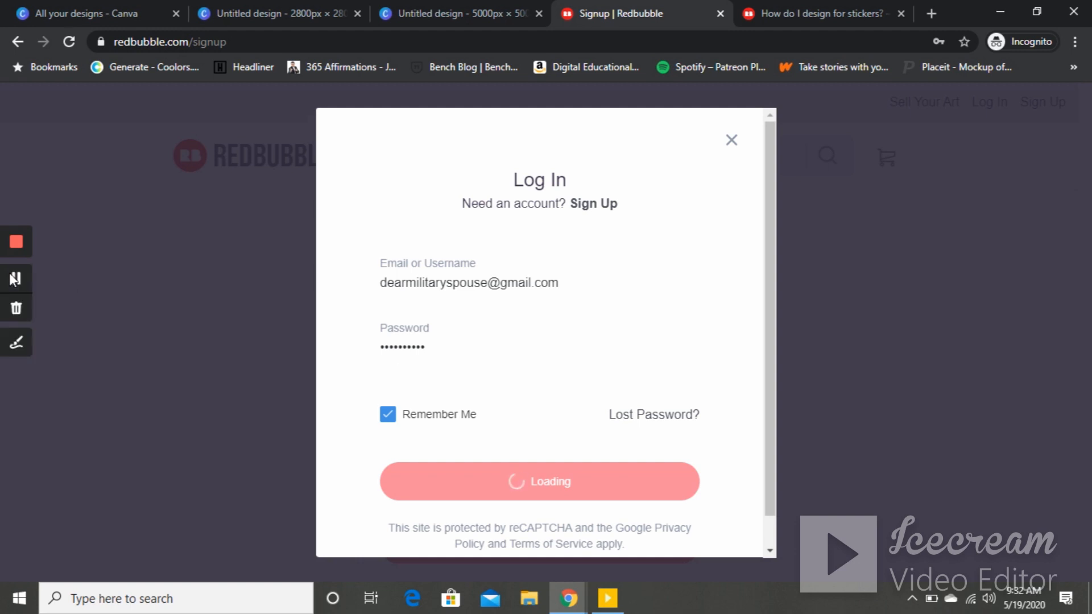
{"action": "left_click", "coordinate": [12, 277]}
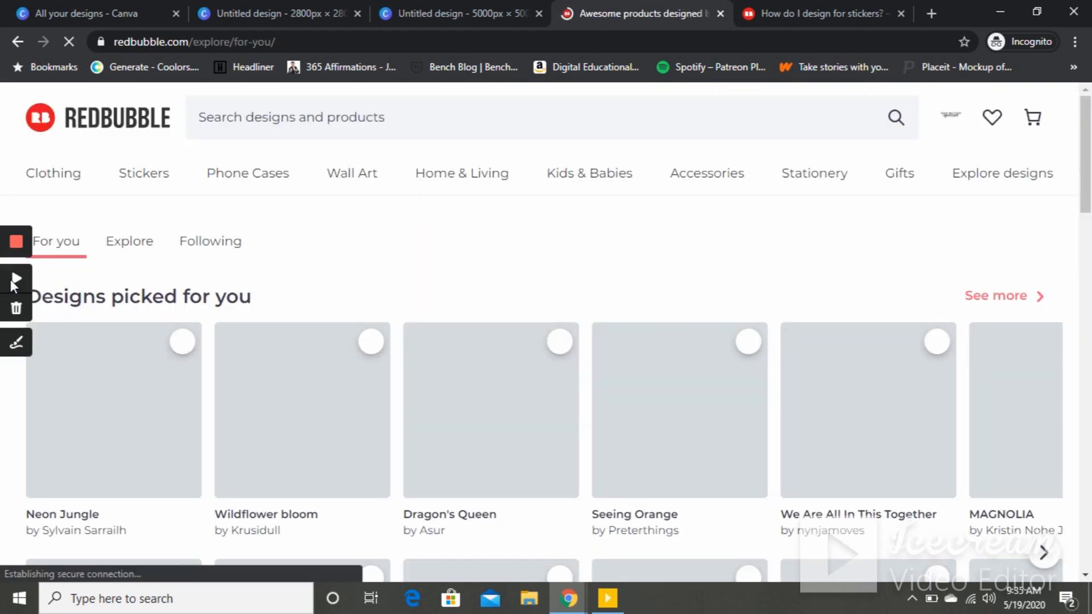
{"action": "left_click", "coordinate": [13, 278]}
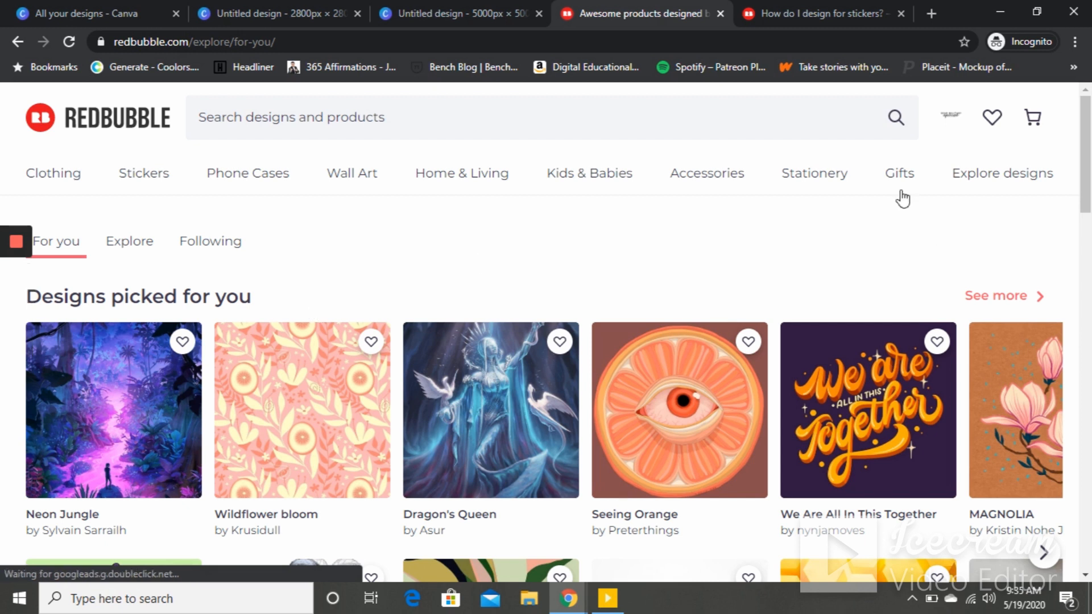
- Open Account Settings from the profile menu and review the avatar and cover image upload sections
{"action": "left_click", "coordinate": [954, 128]}
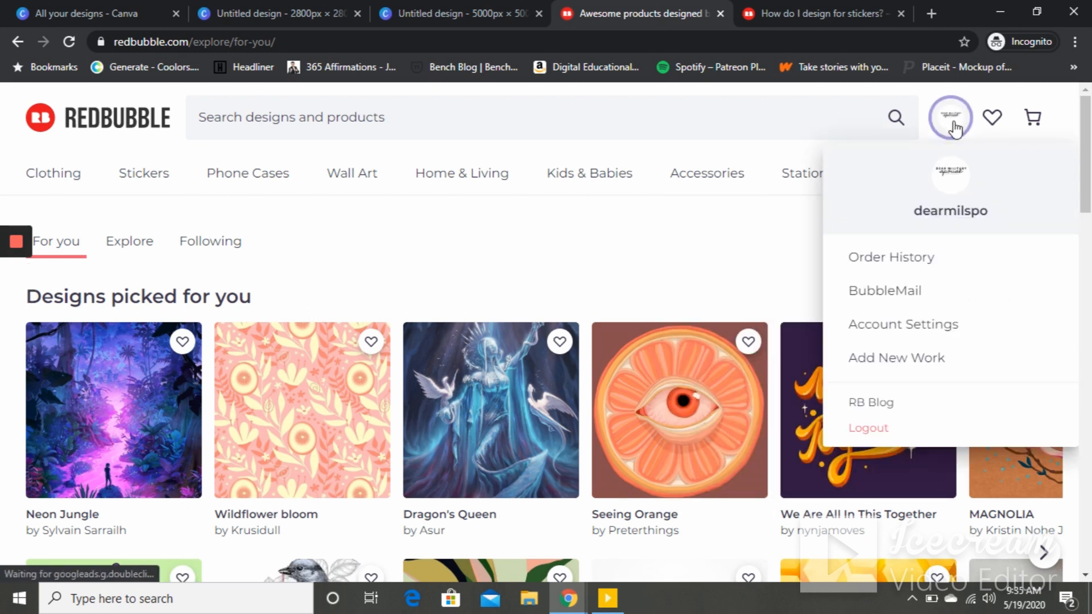
{"action": "left_click", "coordinate": [920, 317]}
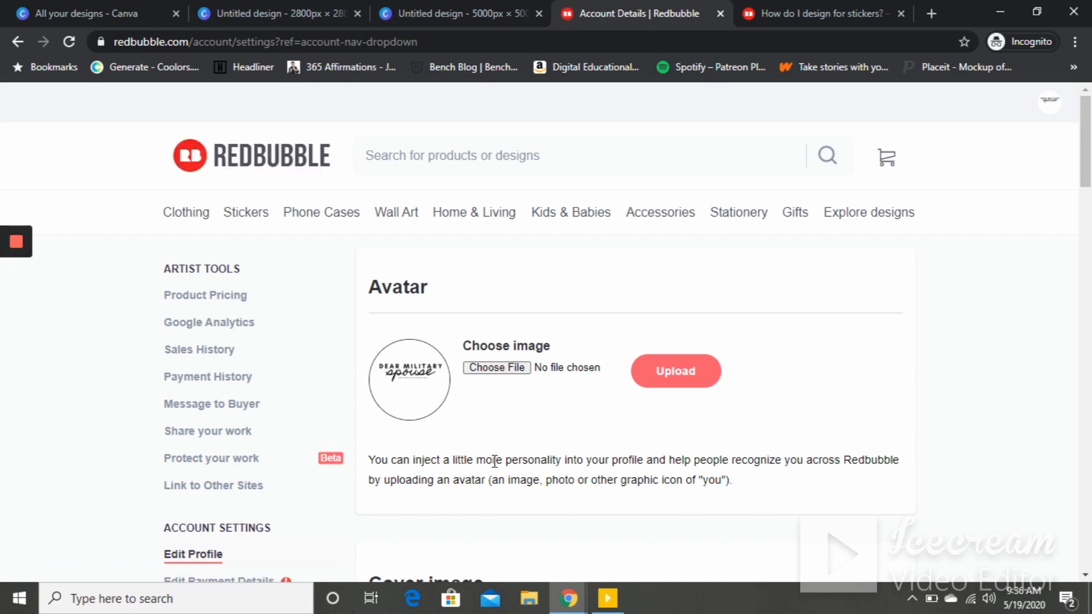
{"action": "left_click", "coordinate": [528, 372]}
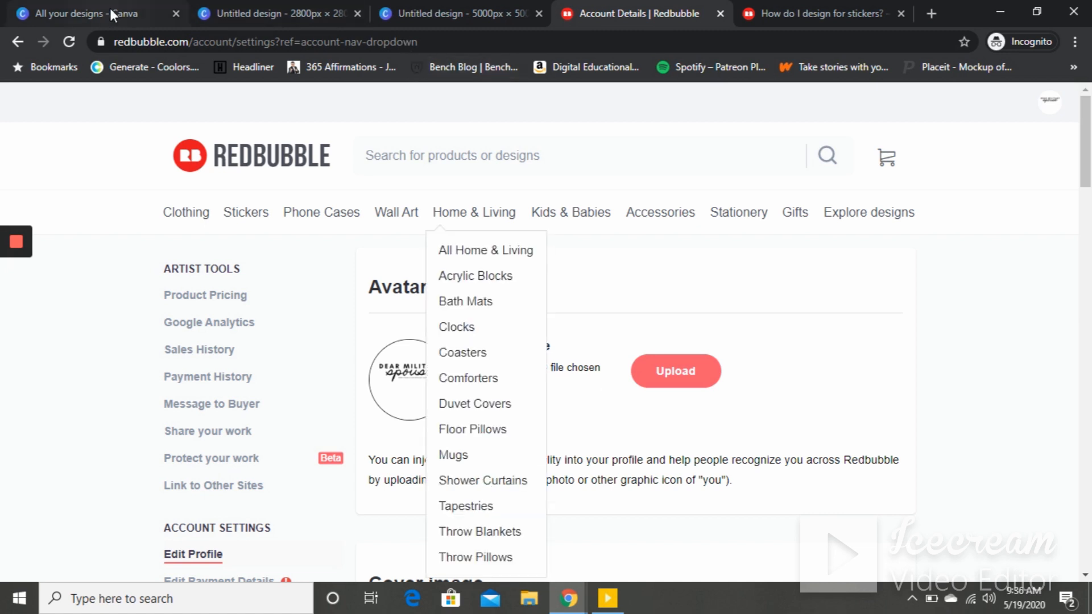
{"action": "left_click", "coordinate": [111, 12]}
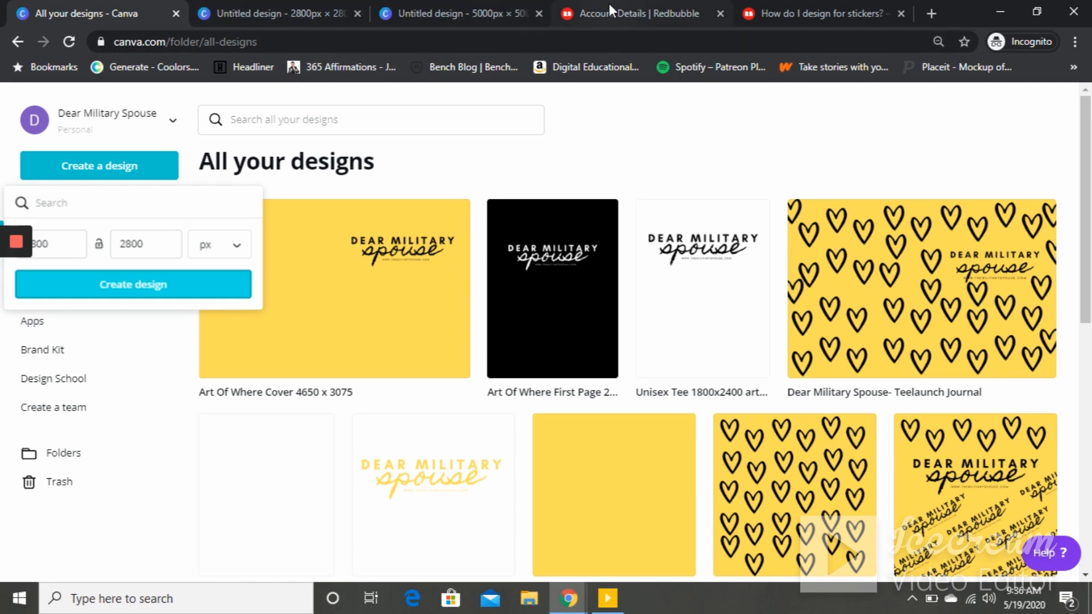
{"action": "left_click", "coordinate": [684, 16]}
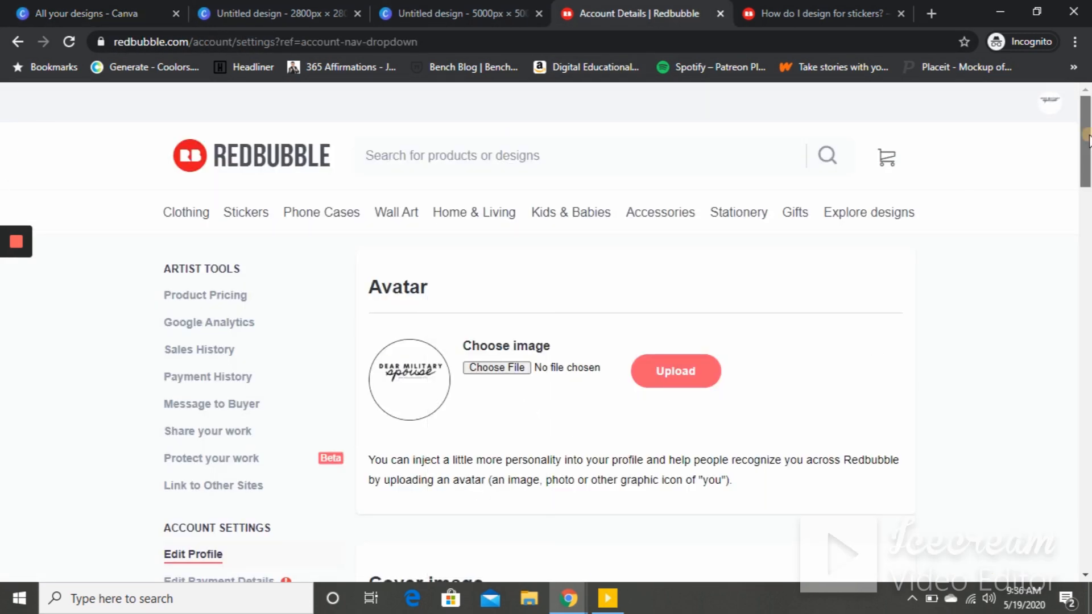
{"action": "left_click_drag", "start_coordinate": [1088, 138], "coordinate": [1089, 180]}
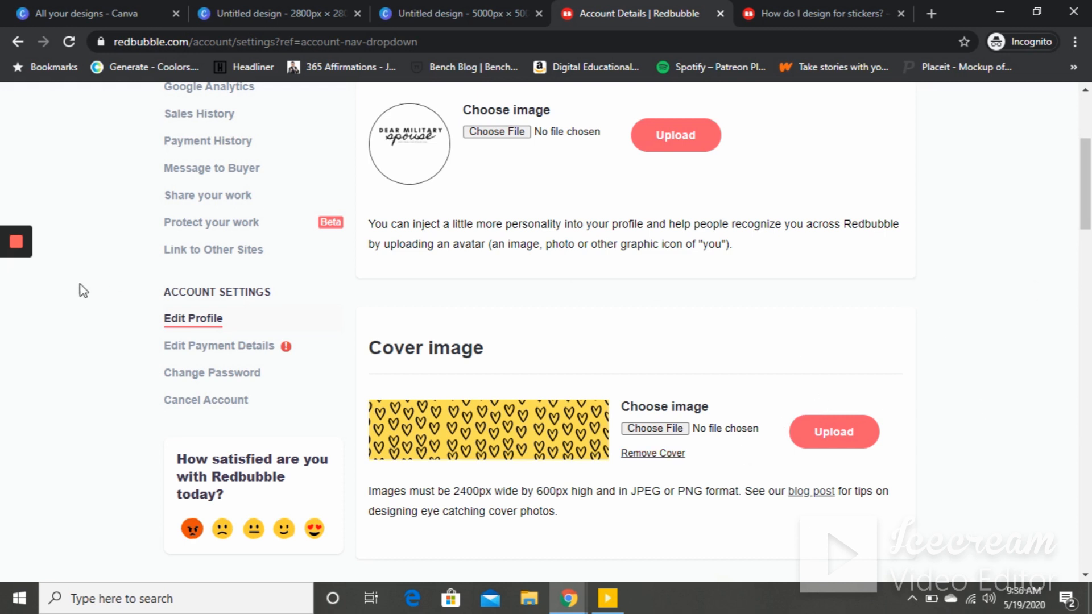
{"action": "mouse_move", "coordinate": [20, 242]}
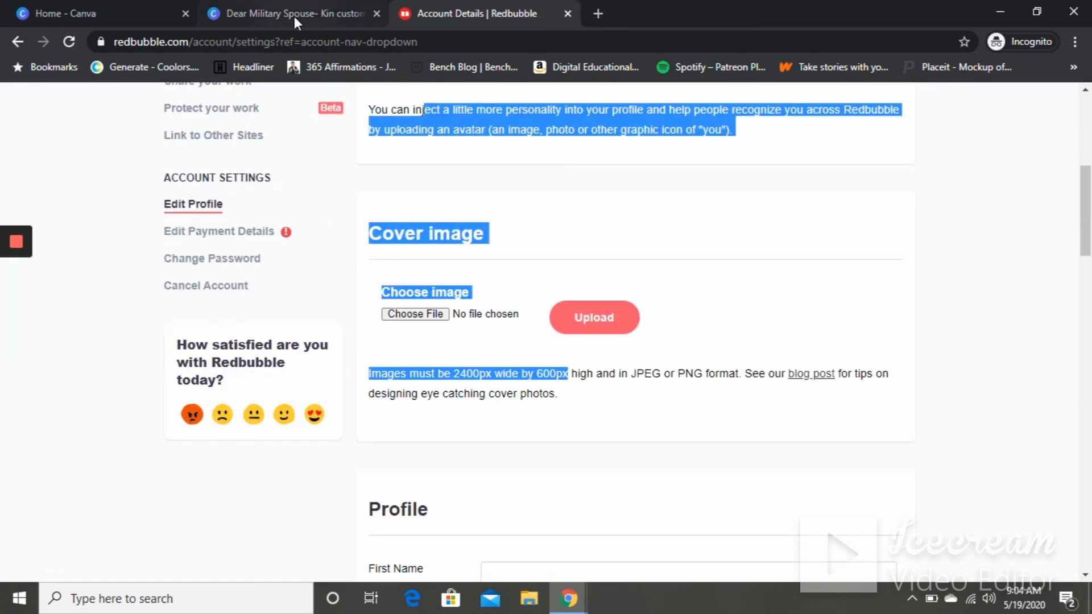
- Copy and resize the Canva hearts design to 2400 × 600 px for the cover image
{"action": "left_click", "coordinate": [294, 16]}
{"action": "left_click", "coordinate": [190, 208]}
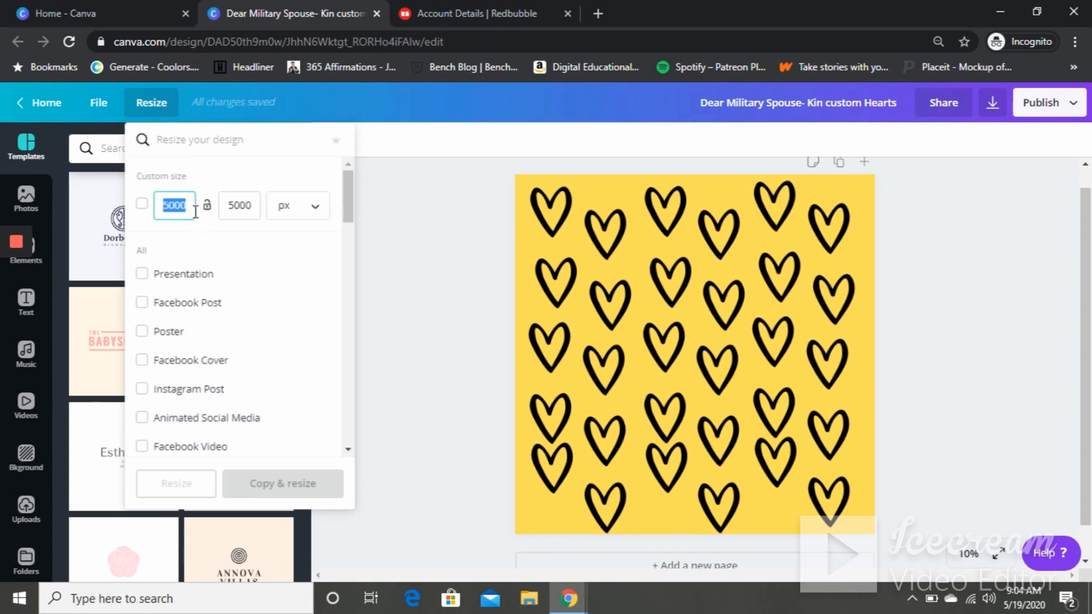
{"action": "type", "text": "2400"}
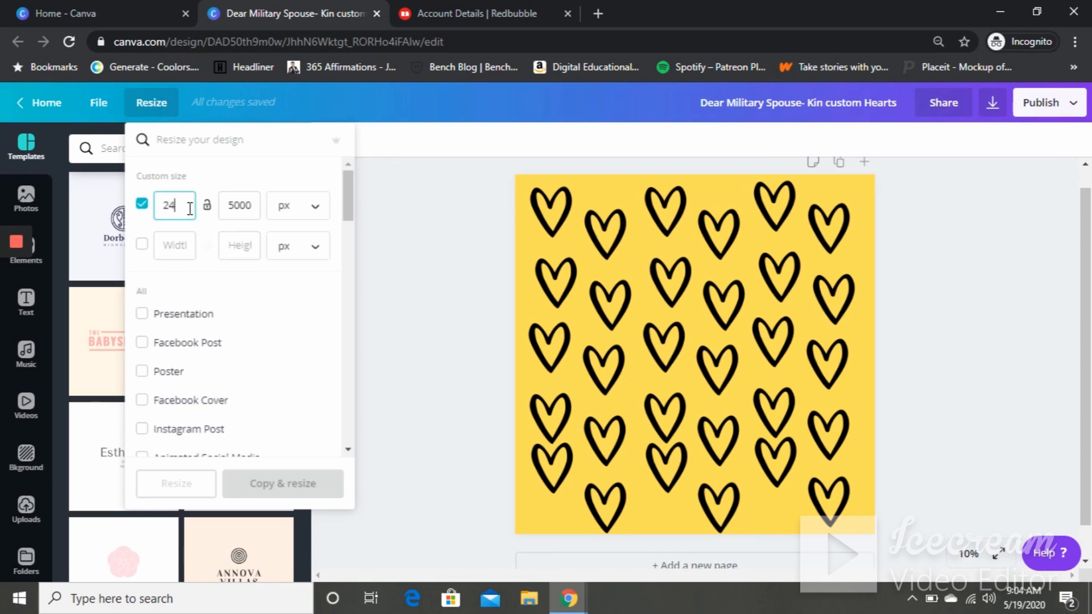
{"action": "left_click", "coordinate": [237, 209]}
{"action": "key", "text": "BackSpace"}
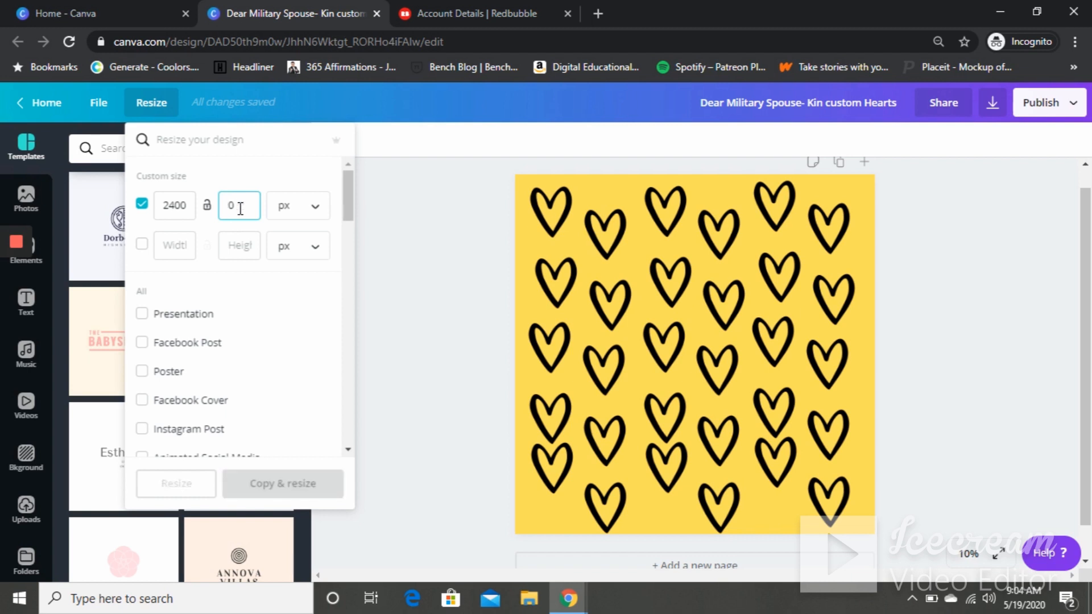
{"action": "key", "text": "BackSpace"}
{"action": "type", "text": "600"}
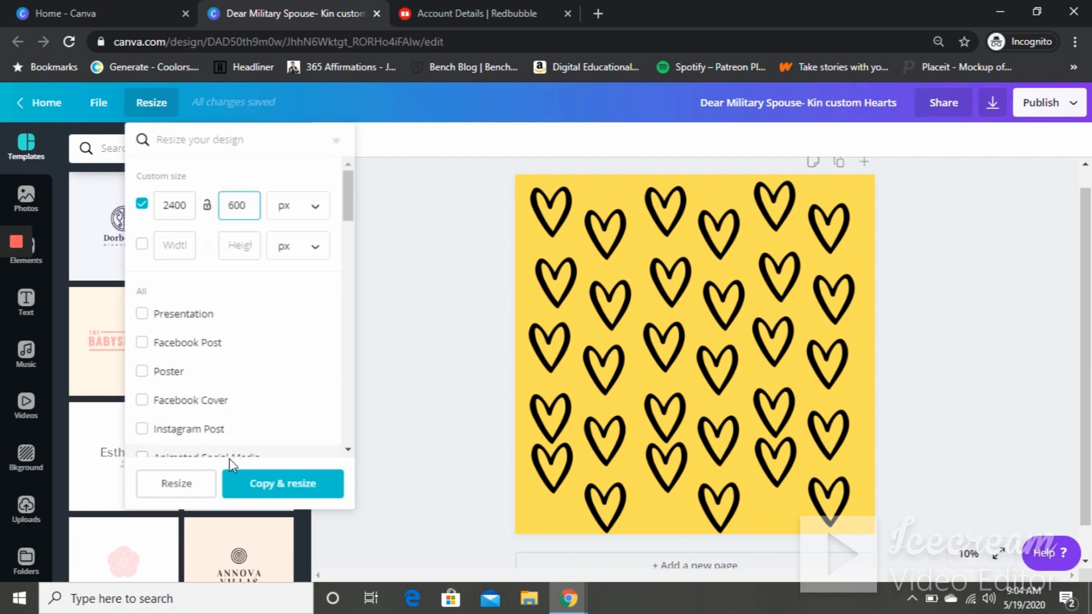
{"action": "left_click", "coordinate": [270, 485]}
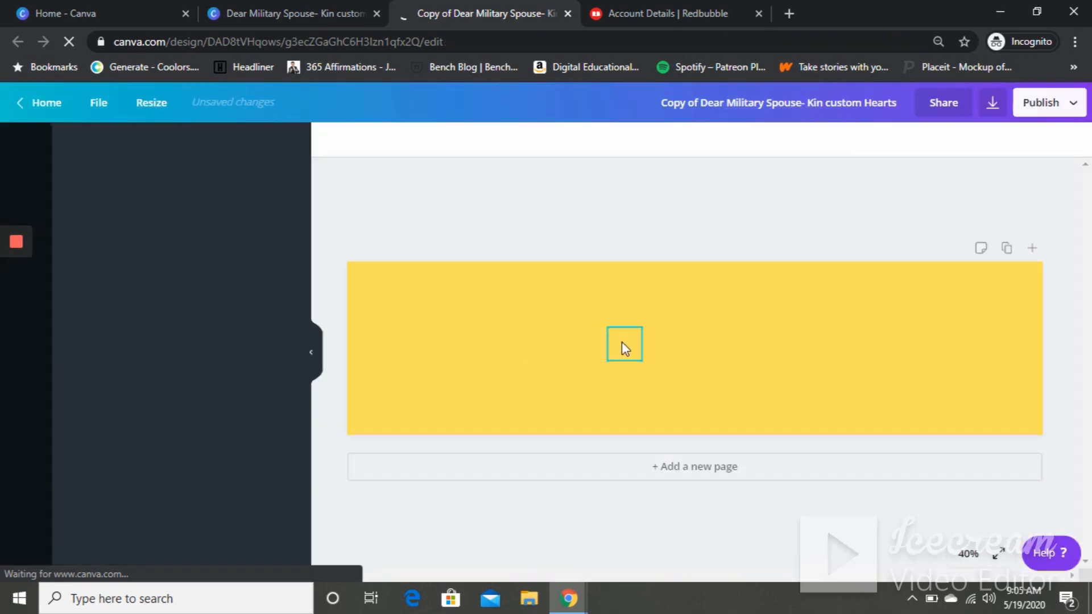
- Rename the resized copy to Cover Art Dear Military Spouse- Hearts
{"action": "left_click", "coordinate": [695, 102]}
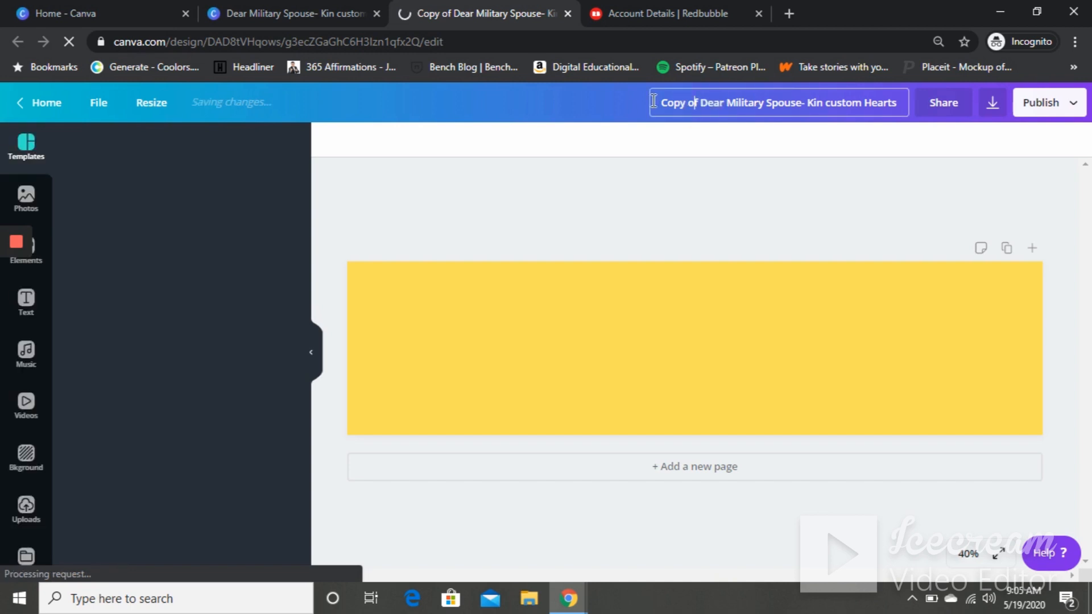
{"action": "key", "text": "BackSpace"}
{"action": "key", "text": "BackSpace"}
{"action": "key", "text": "BackSpace"}
{"action": "key", "text": "BackSpace"}
{"action": "key", "text": "BackSpace"}
{"action": "key", "text": "BackSpace"}
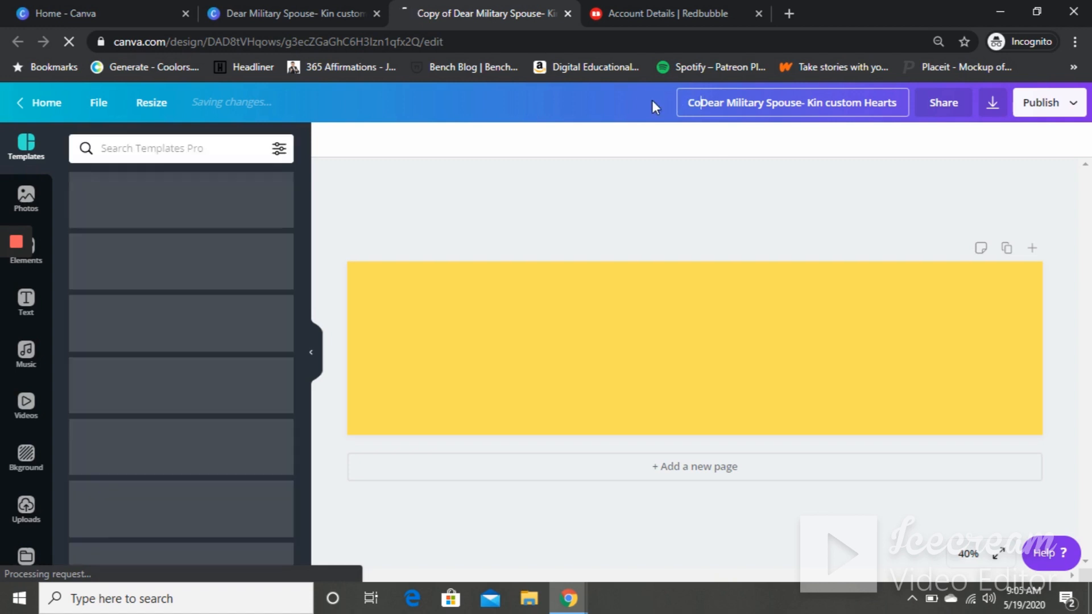
{"action": "type", "text": "ver"}
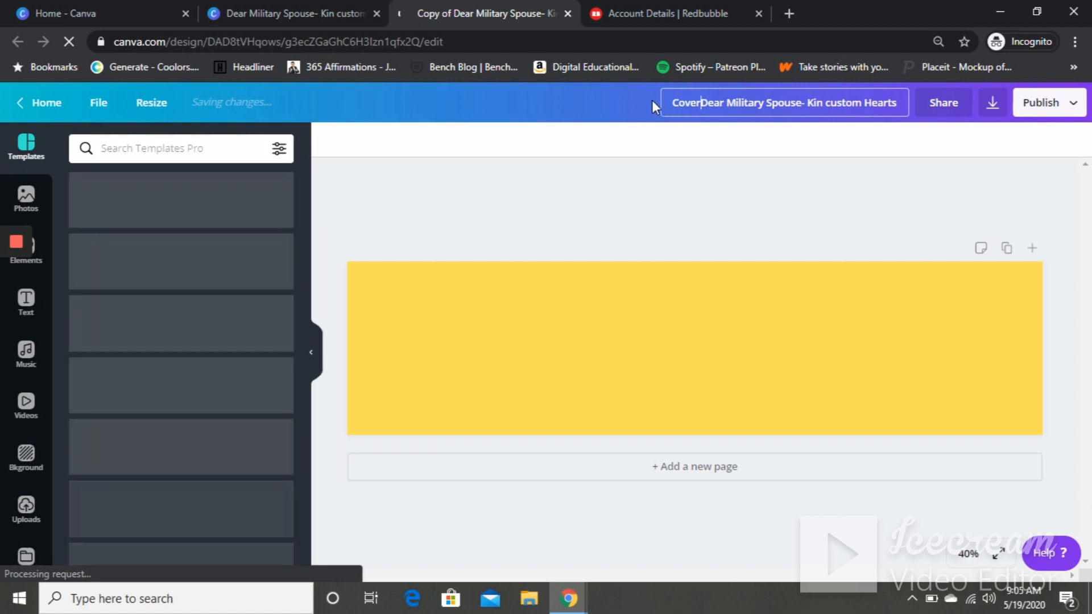
{"action": "left_click", "coordinate": [867, 102]}
{"action": "left_click", "coordinate": [863, 103]}
{"action": "key", "text": "BackSpace"}
{"action": "key", "text": "BackSpace"}
{"action": "key", "text": "BackSpace"}
{"action": "key", "text": "BackSpace"}
{"action": "key", "text": "BackSpace"}
{"action": "key", "text": "BackSpace"}
{"action": "key", "text": "BackSpace"}
{"action": "key", "text": "BackSpace"}
{"action": "key", "text": "BackSpace"}
{"action": "key", "text": "BackSpace"}
{"action": "key", "text": "BackSpace"}
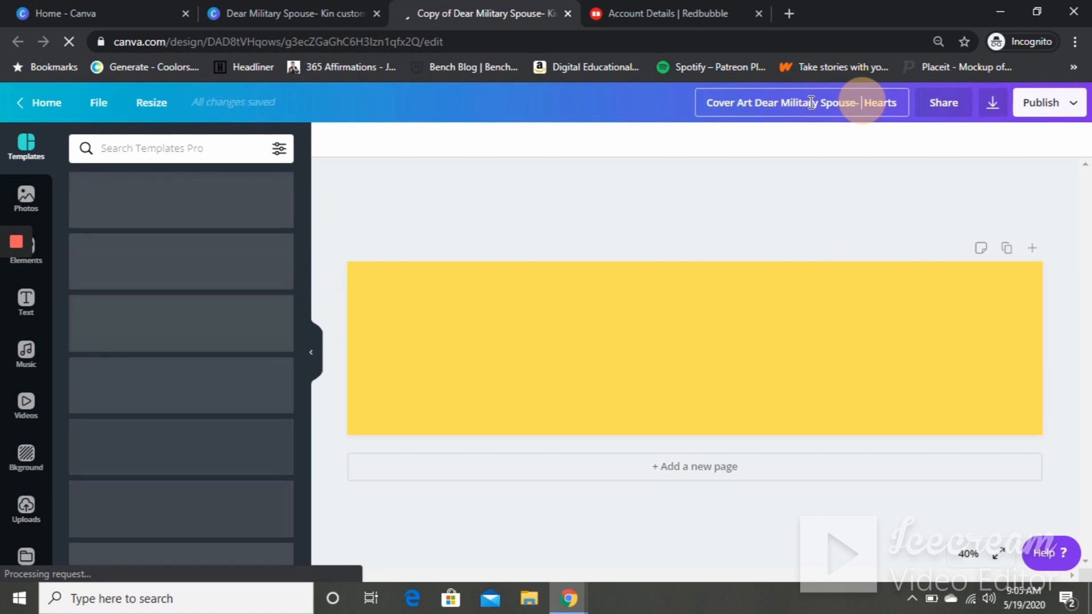
- Rename the design to Cover Art Dear Military Spouse- Redbubble Hearts
{"action": "left_click", "coordinate": [822, 104]}
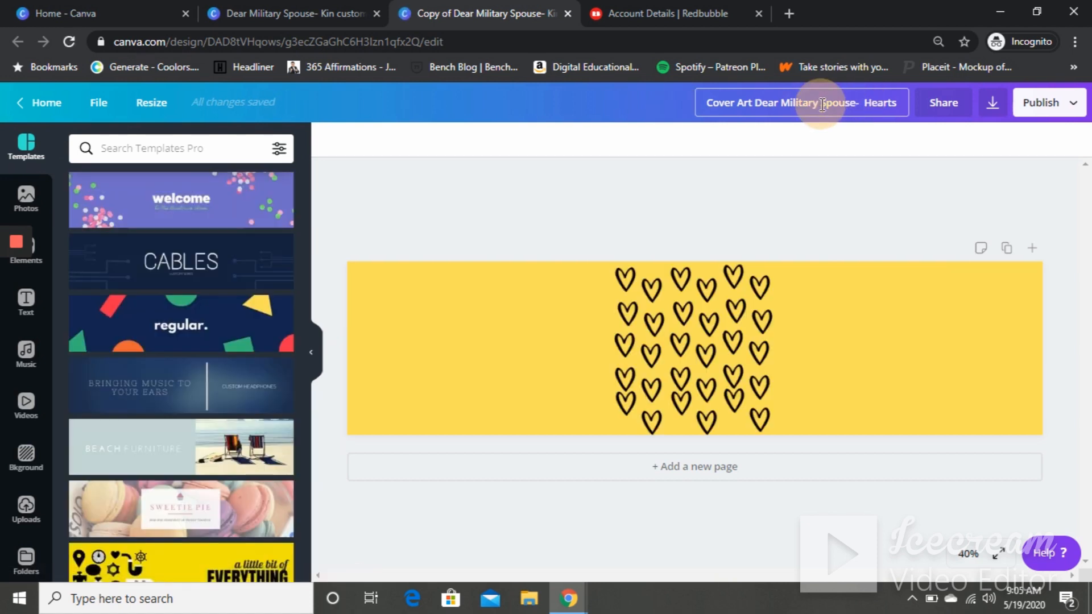
{"action": "left_click", "coordinate": [863, 103]}
{"action": "type", "text": "Redbub"}
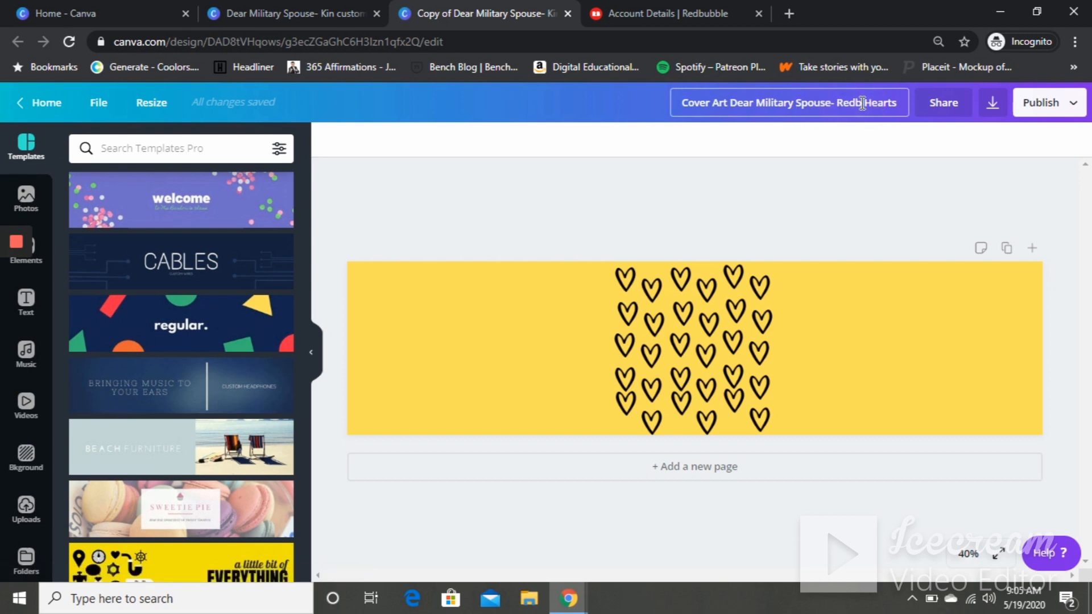
{"action": "type", "text": "ble"}
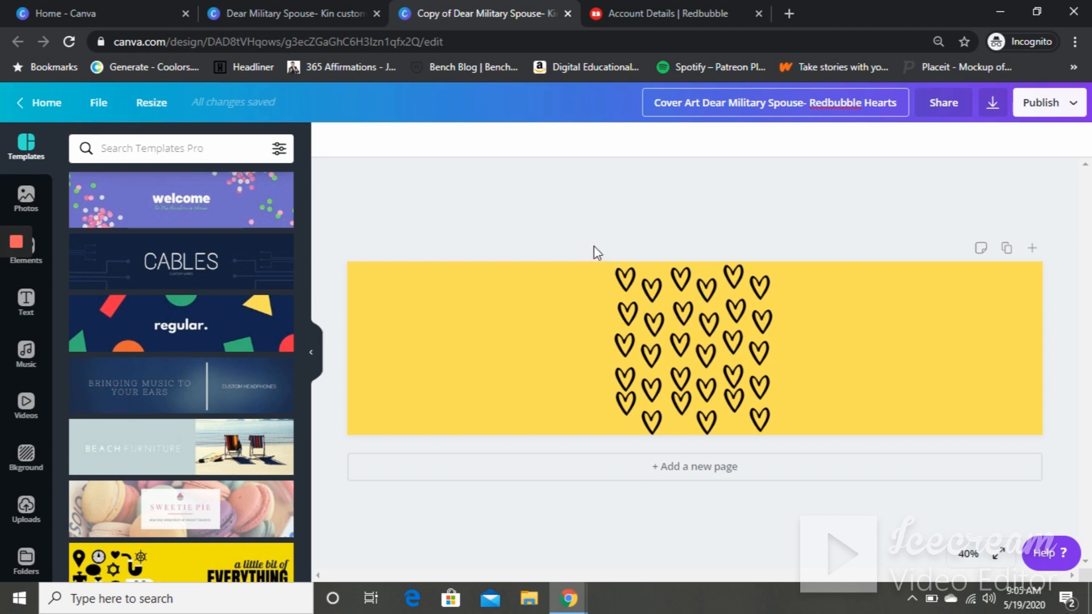
- Duplicate the hearts pattern twice and arrange the copies side by side across the banner
{"action": "left_click_drag", "start_coordinate": [598, 263], "coordinate": [825, 451]}
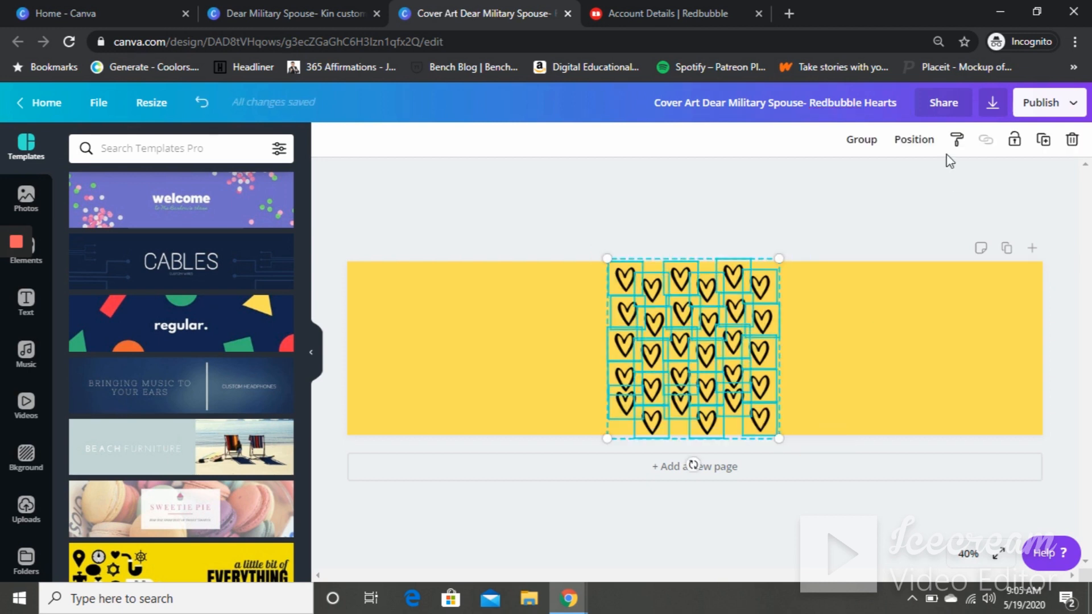
{"action": "left_click", "coordinate": [1043, 140]}
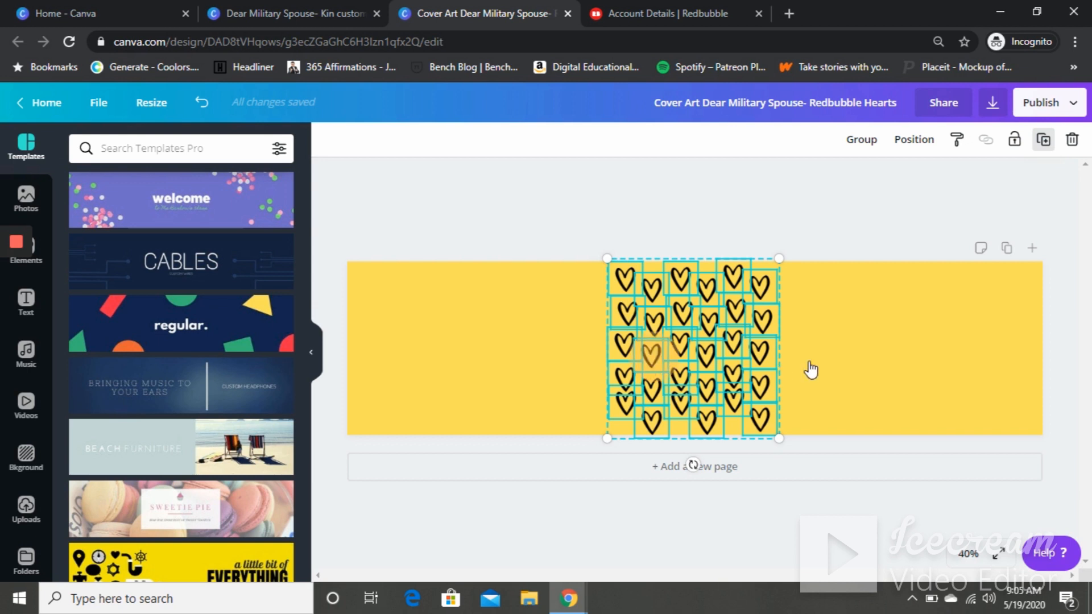
{"action": "left_click_drag", "start_coordinate": [703, 344], "coordinate": [816, 353]}
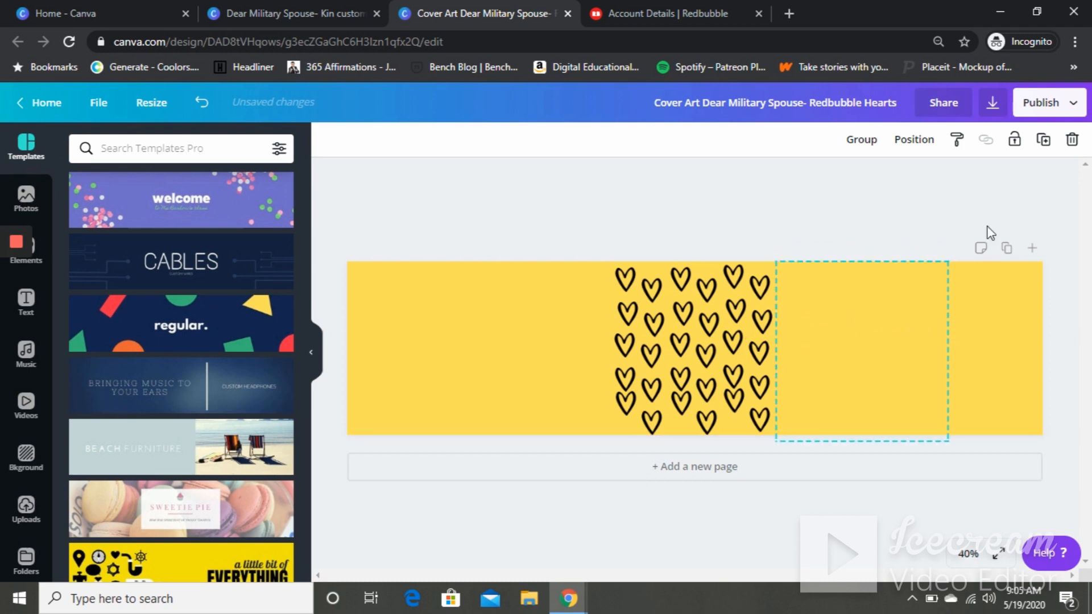
{"action": "left_click", "coordinate": [1044, 141]}
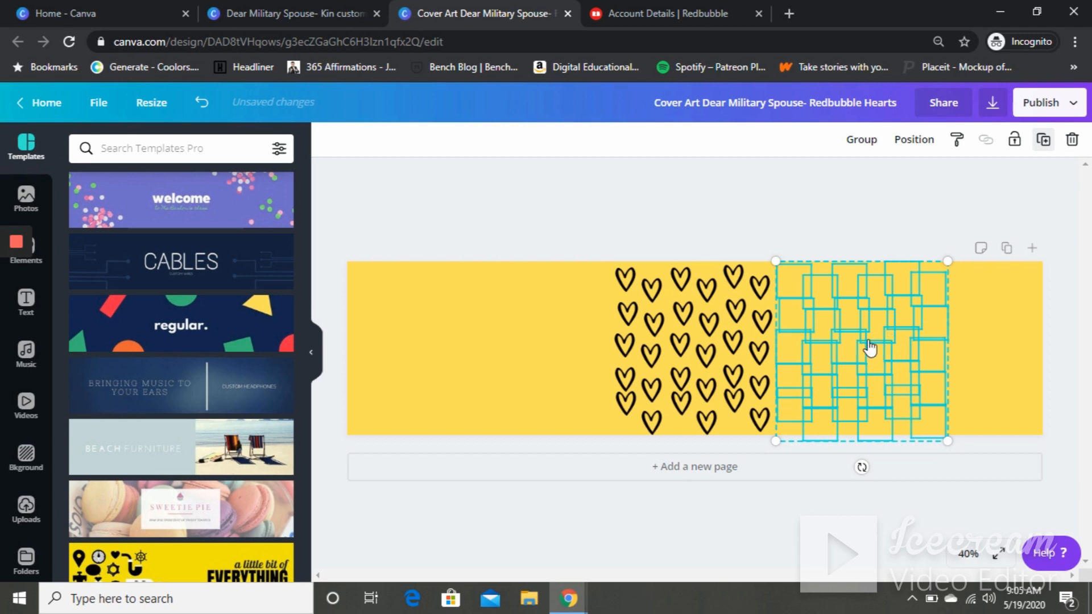
{"action": "left_click_drag", "start_coordinate": [877, 339], "coordinate": [829, 343]}
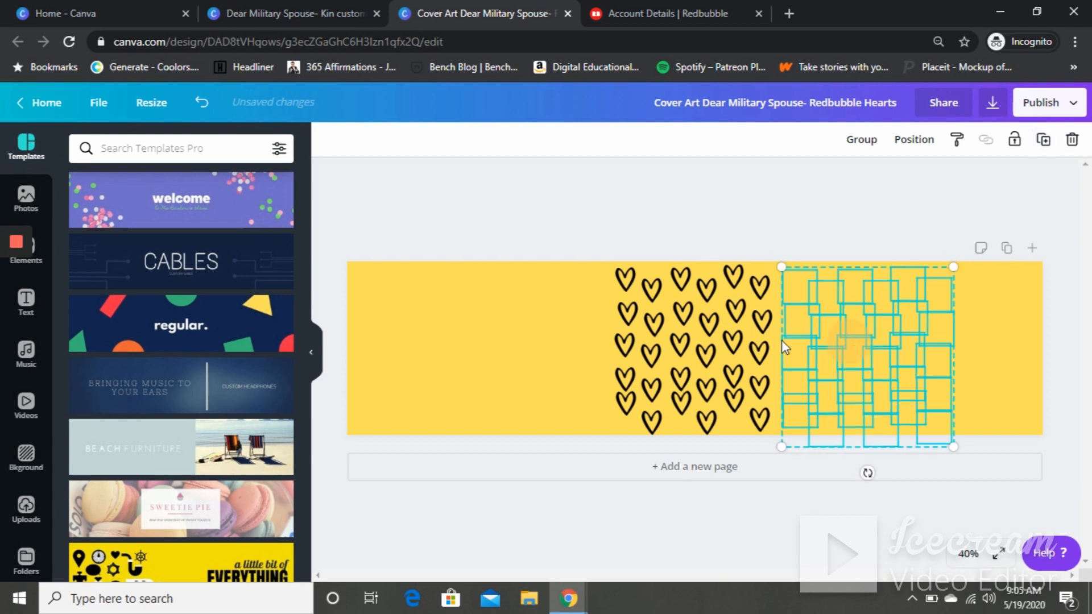
{"action": "left_click_drag", "start_coordinate": [543, 364], "coordinate": [538, 324]}
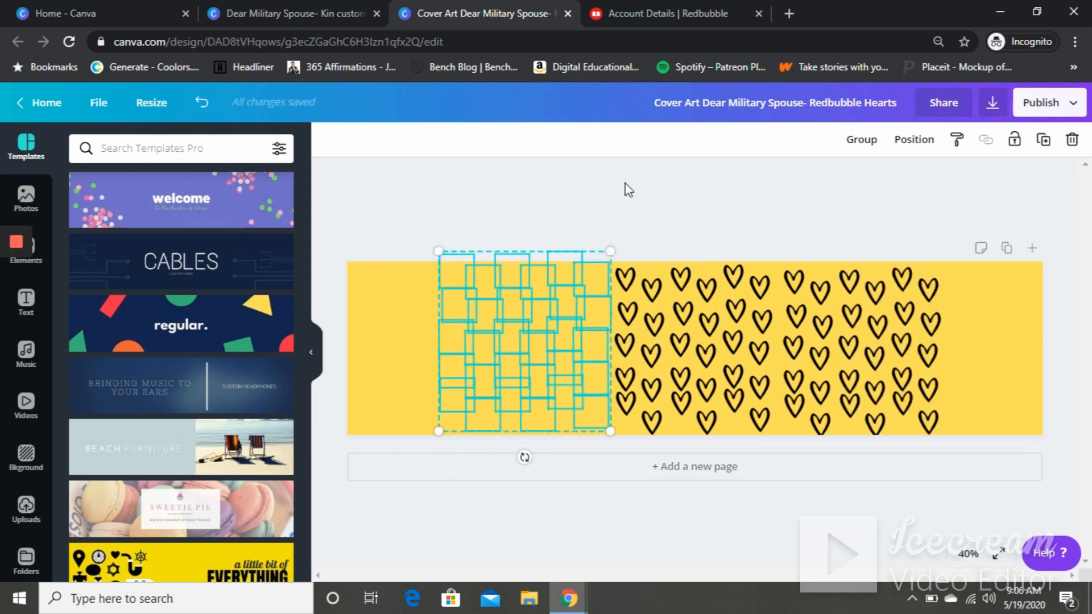
{"action": "key", "text": "Delete"}
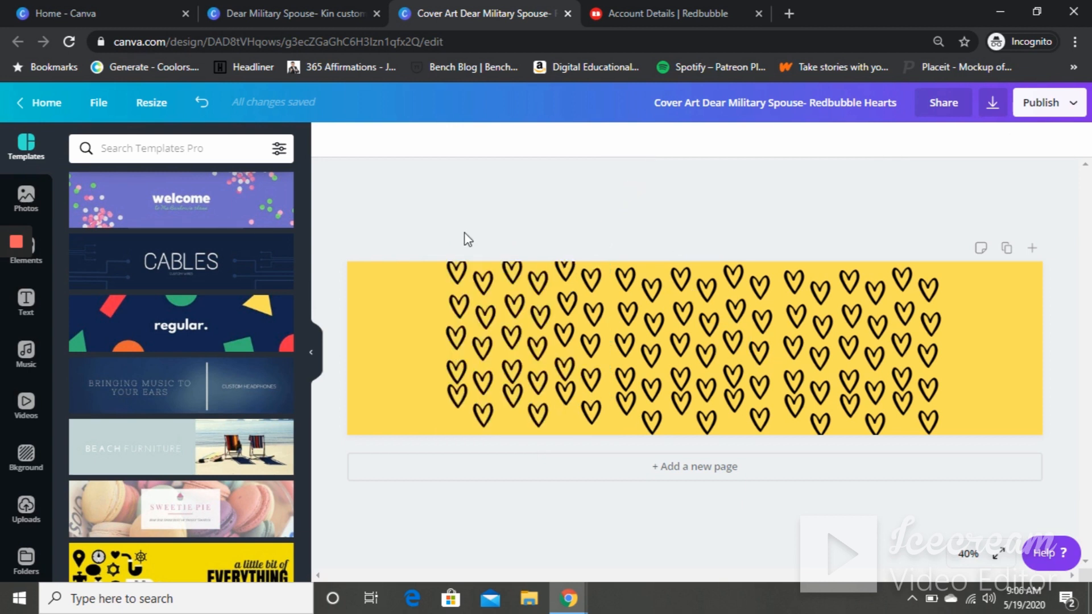
- Select all the heart groups and scale them up to cover the whole banner, about 1936 × 723 px
{"action": "left_click", "coordinate": [424, 230]}
{"action": "left_click_drag", "start_coordinate": [550, 393], "coordinate": [1034, 447]}
{"action": "mouse_move", "coordinate": [518, 263]}
{"action": "left_mouse_down"}
{"action": "mouse_move", "coordinate": [448, 237]}
{"action": "mouse_move", "coordinate": [393, 244]}
{"action": "mouse_move", "coordinate": [305, 231]}
{"action": "left_mouse_up"}
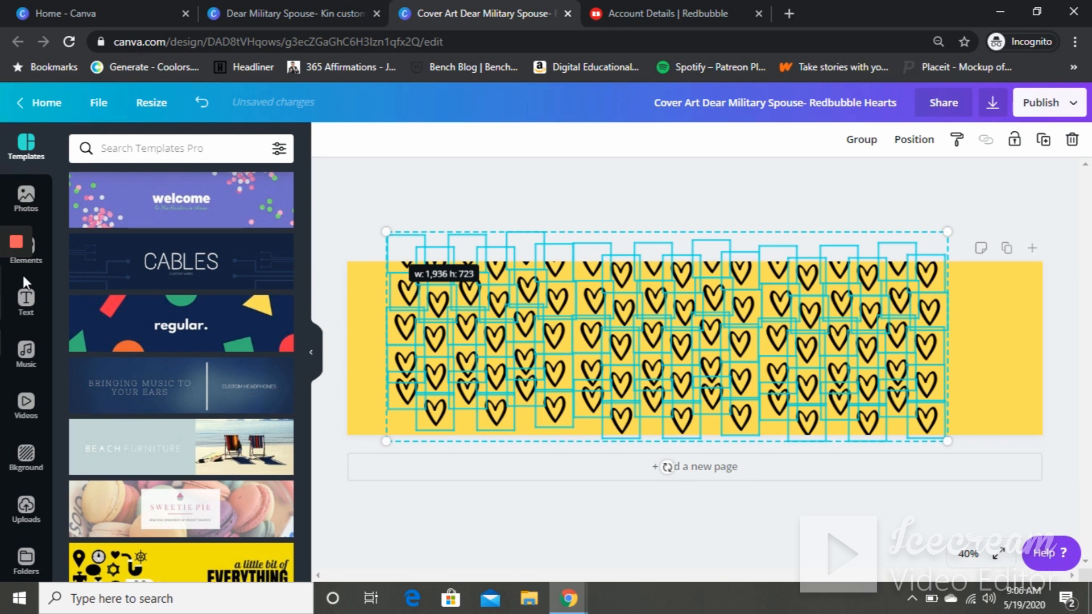
{"action": "mouse_move", "coordinate": [19, 277]}
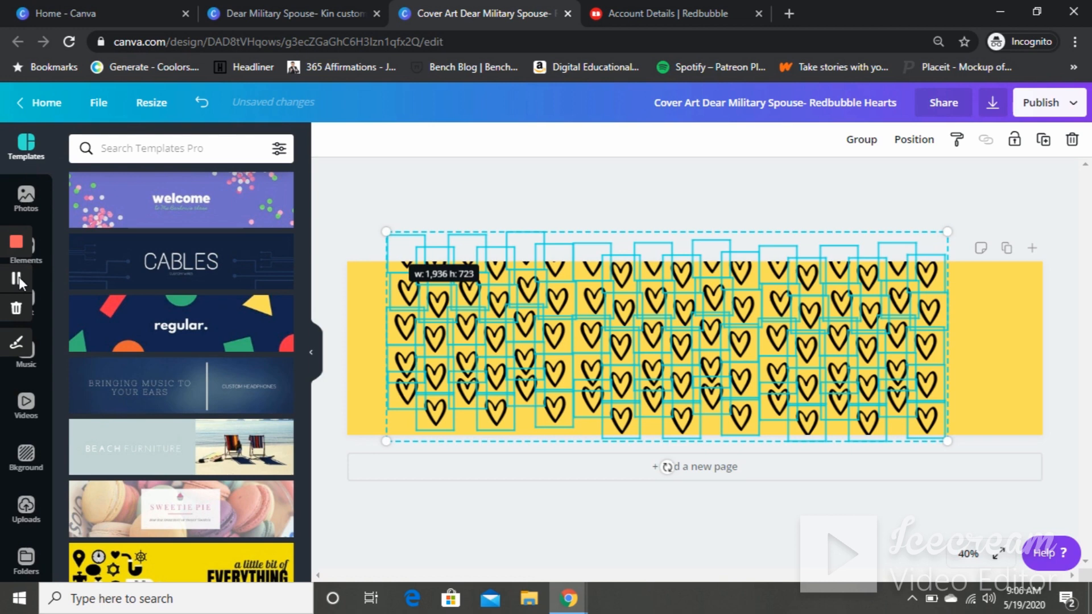
{"action": "left_click", "coordinate": [19, 277]}
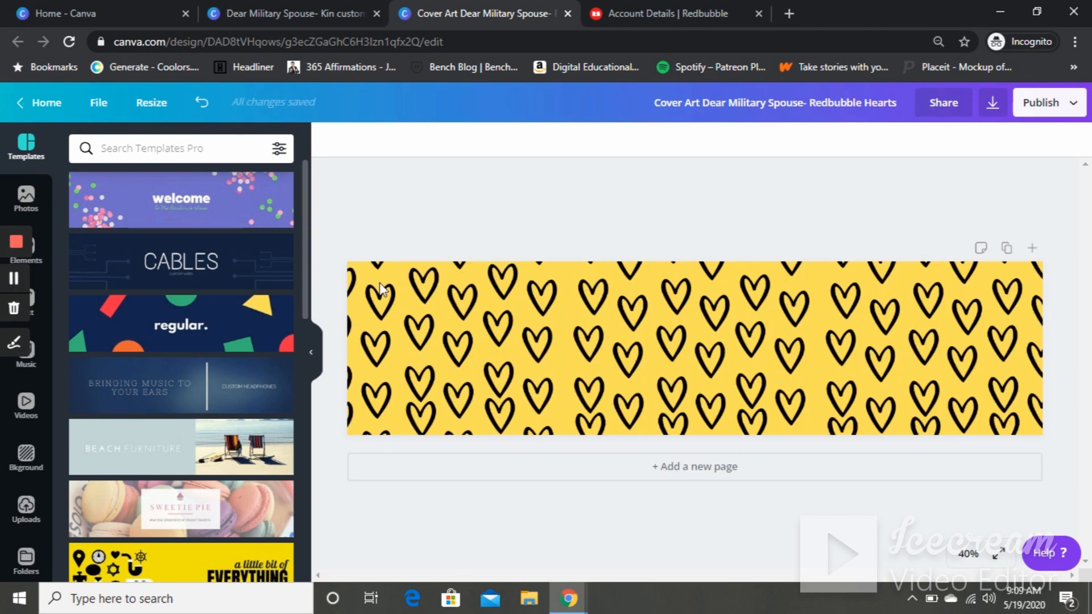
- Download the cover design as a PNG file
{"action": "left_click", "coordinate": [994, 103]}
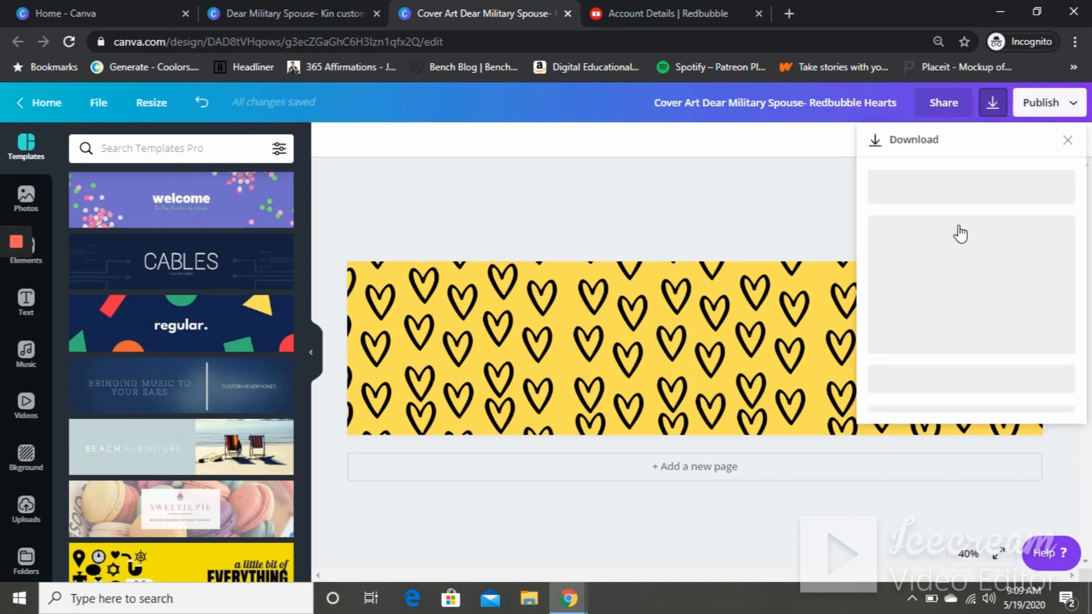
{"action": "left_click", "coordinate": [927, 352]}
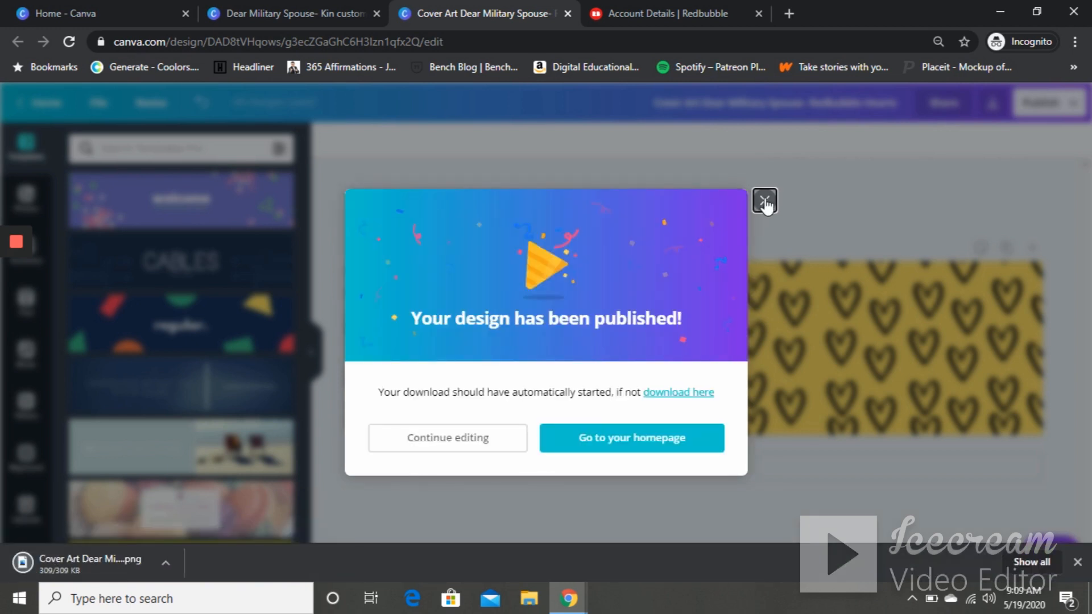
- Try to upload the Cover Art Dear Military Spouse- Redbubble Hearts PNG as the Redbubble cover image
{"action": "left_click", "coordinate": [660, 13]}
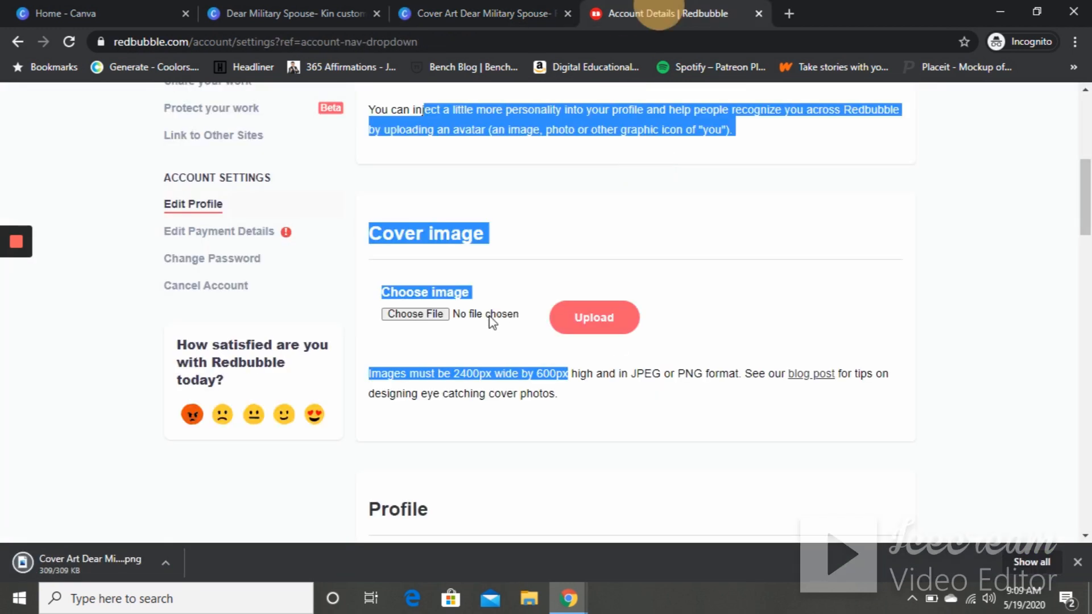
{"action": "left_click", "coordinate": [432, 314]}
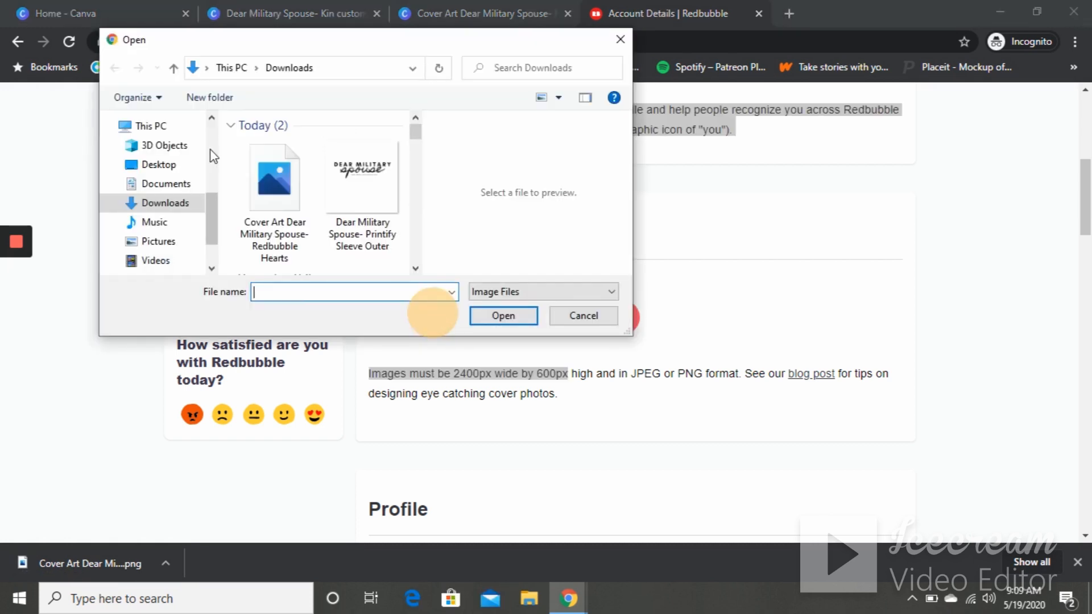
{"action": "left_click", "coordinate": [267, 158]}
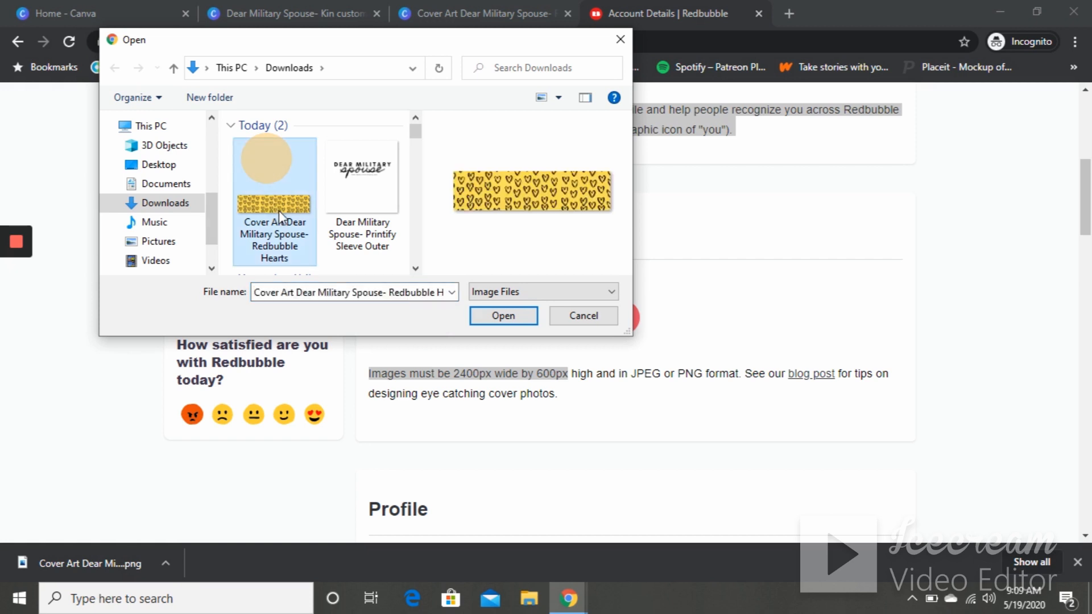
{"action": "left_click", "coordinate": [490, 316]}
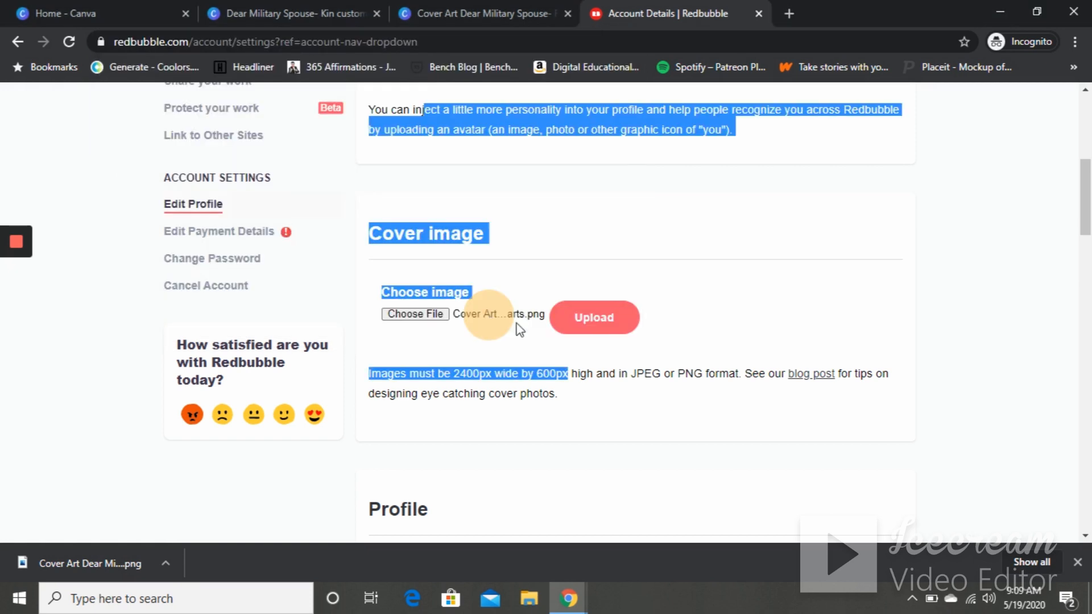
{"action": "left_click", "coordinate": [595, 316]}
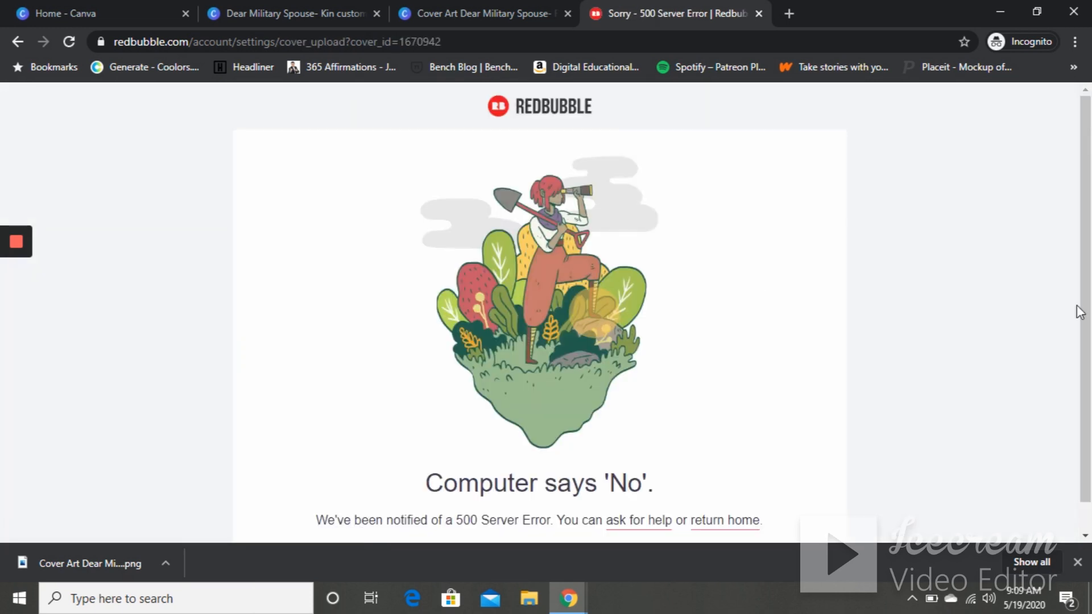
- Return to the account settings and upload the Cover Art Dear Military Spouse- Redbubble Hearts PNG as the cover image
{"action": "left_click_drag", "start_coordinate": [1088, 266], "coordinate": [1085, 133]}
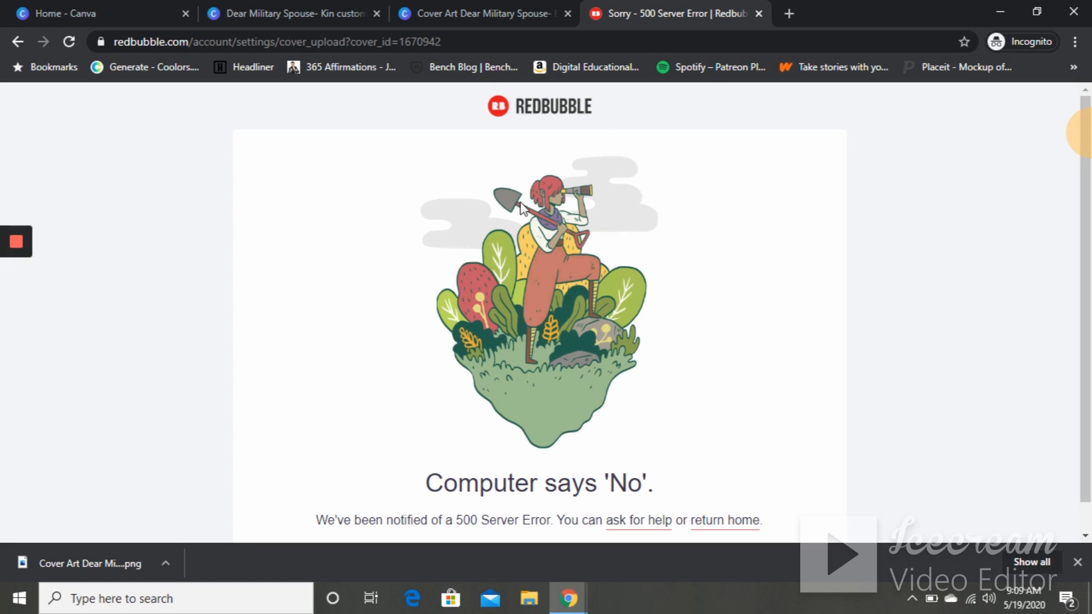
{"action": "left_click", "coordinate": [19, 41]}
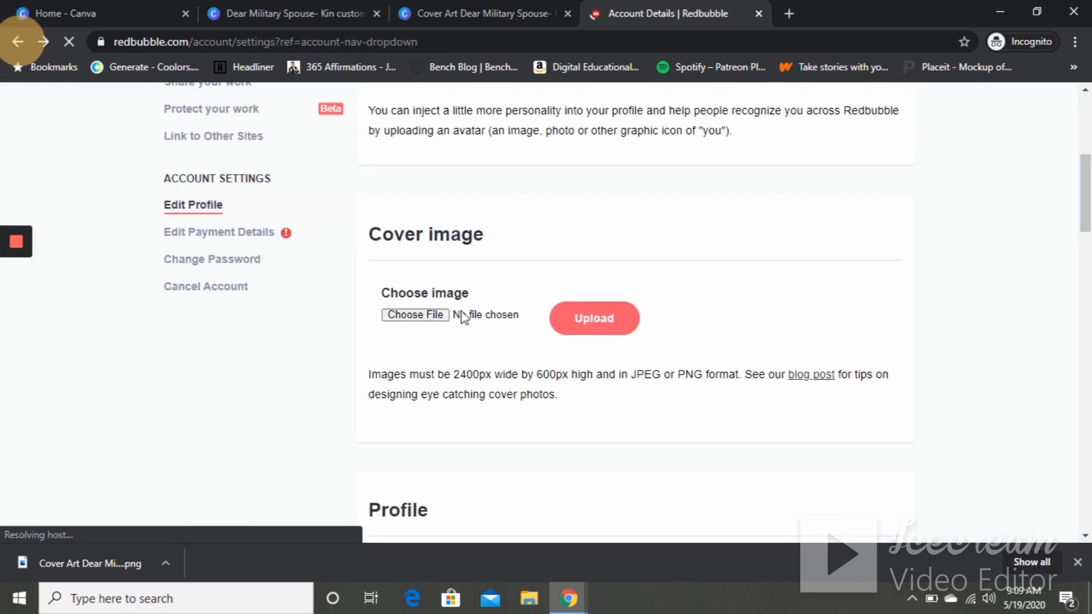
{"action": "left_click", "coordinate": [421, 317]}
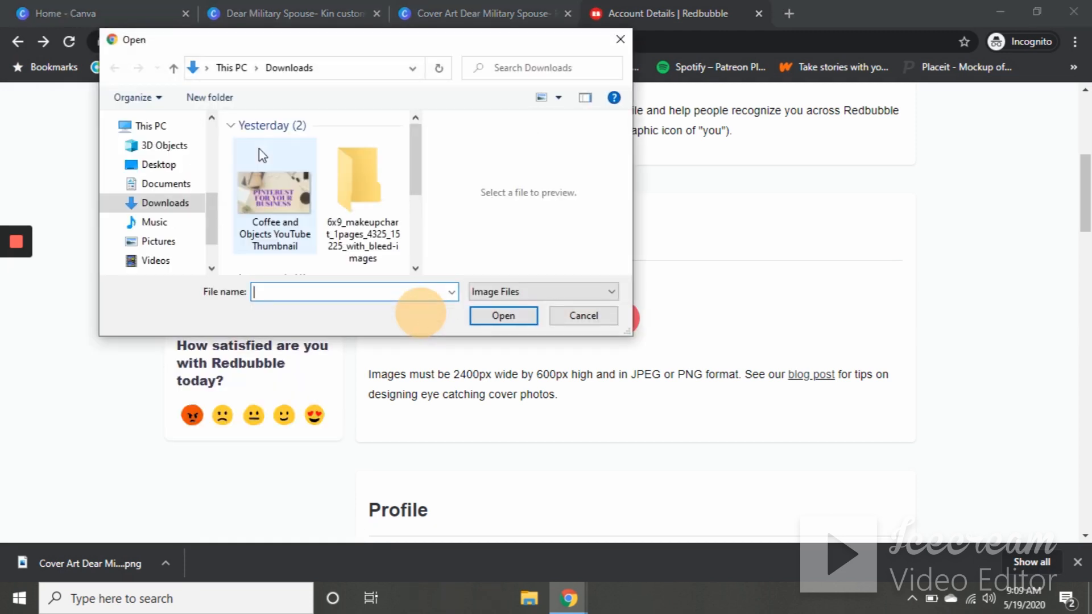
{"action": "left_click", "coordinate": [264, 193]}
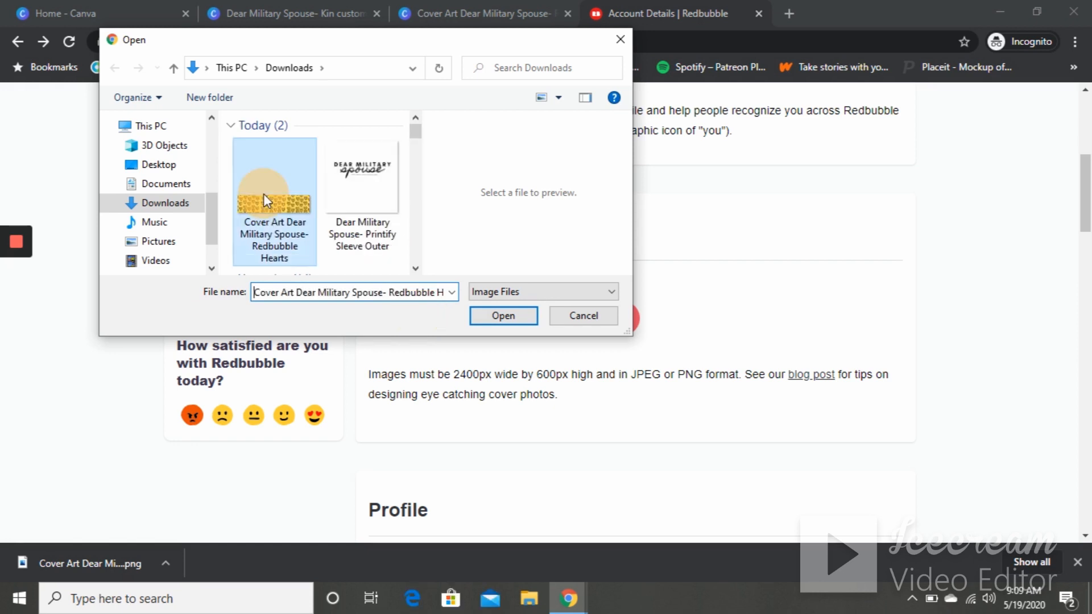
{"action": "left_click", "coordinate": [485, 317]}
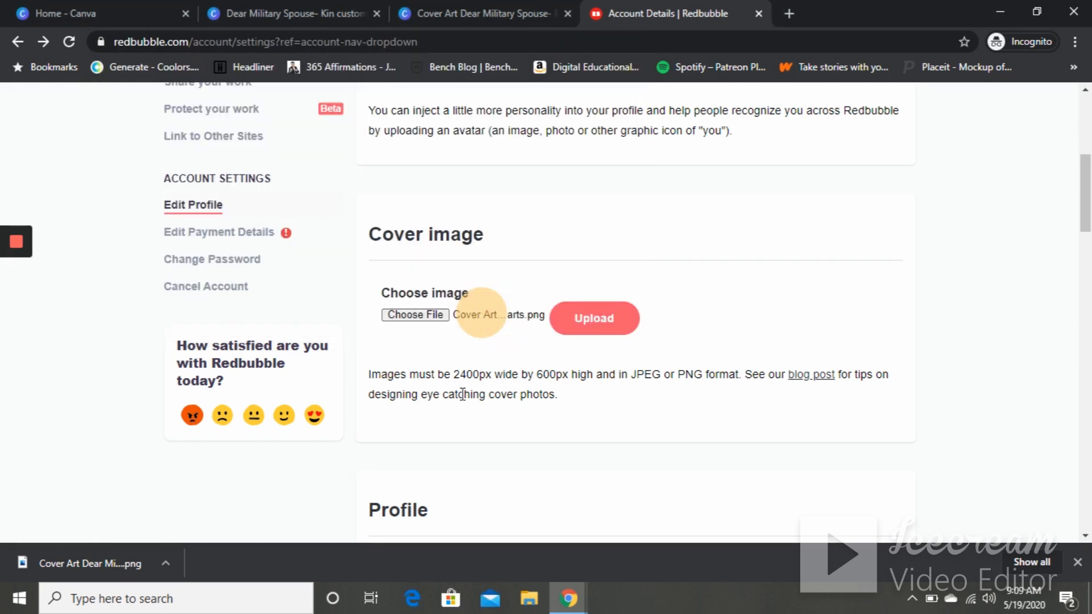
{"action": "left_click", "coordinate": [594, 318]}
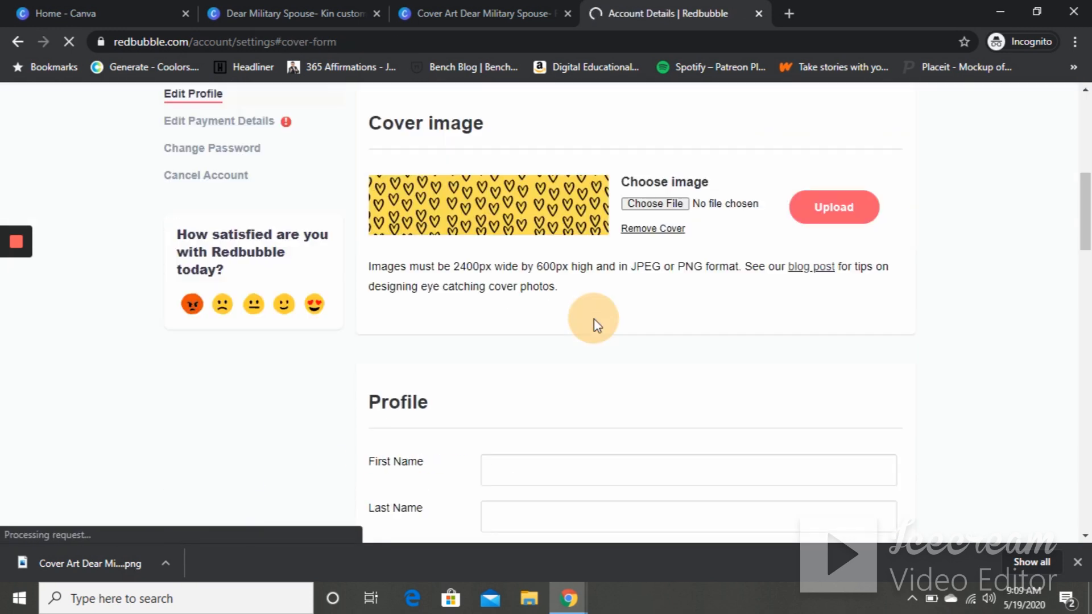
- Enter Dear as the profile first name and Military Spouse as the last name
{"action": "left_click_drag", "start_coordinate": [1086, 201], "coordinate": [1085, 236]}
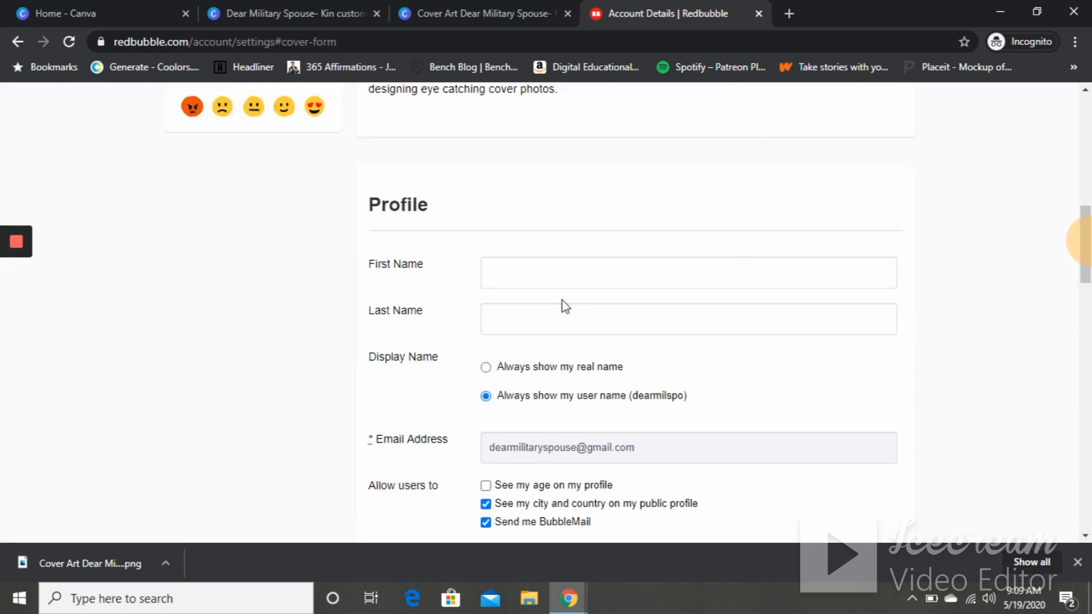
{"action": "left_click", "coordinate": [537, 281]}
{"action": "type", "text": "Dear"}
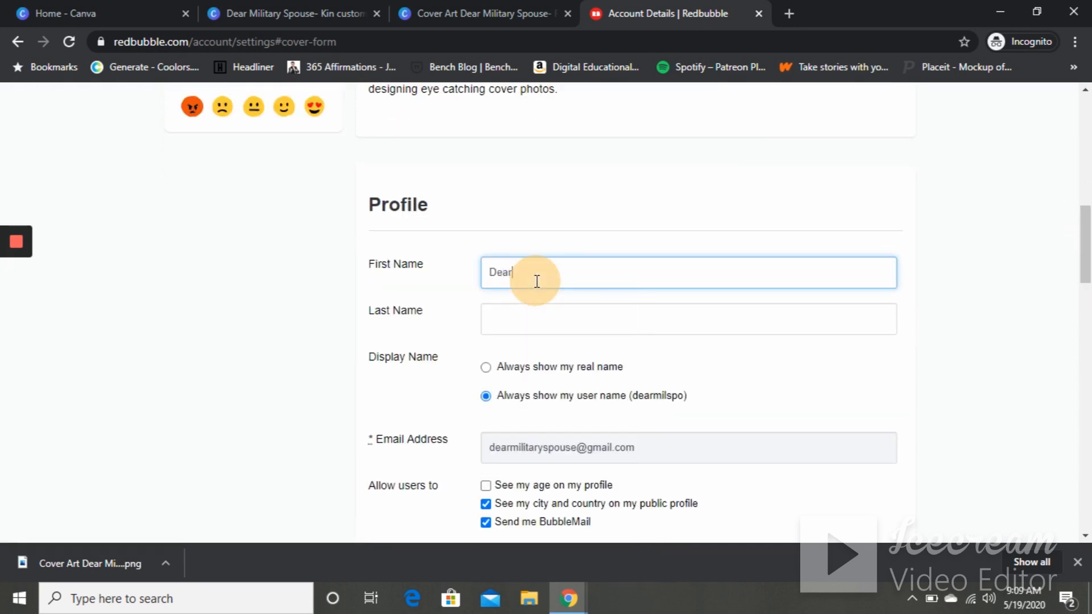
{"action": "type", "text": "Military Spouse"}
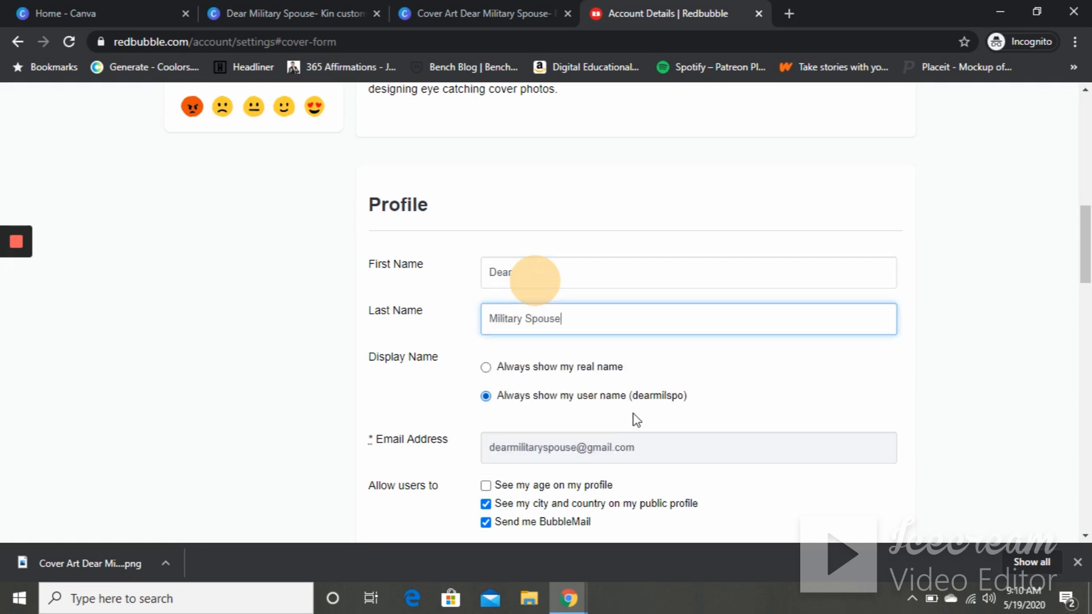
- Write The Military Spouse in the profile Bio field
{"action": "left_click_drag", "start_coordinate": [1084, 233], "coordinate": [1085, 288]}
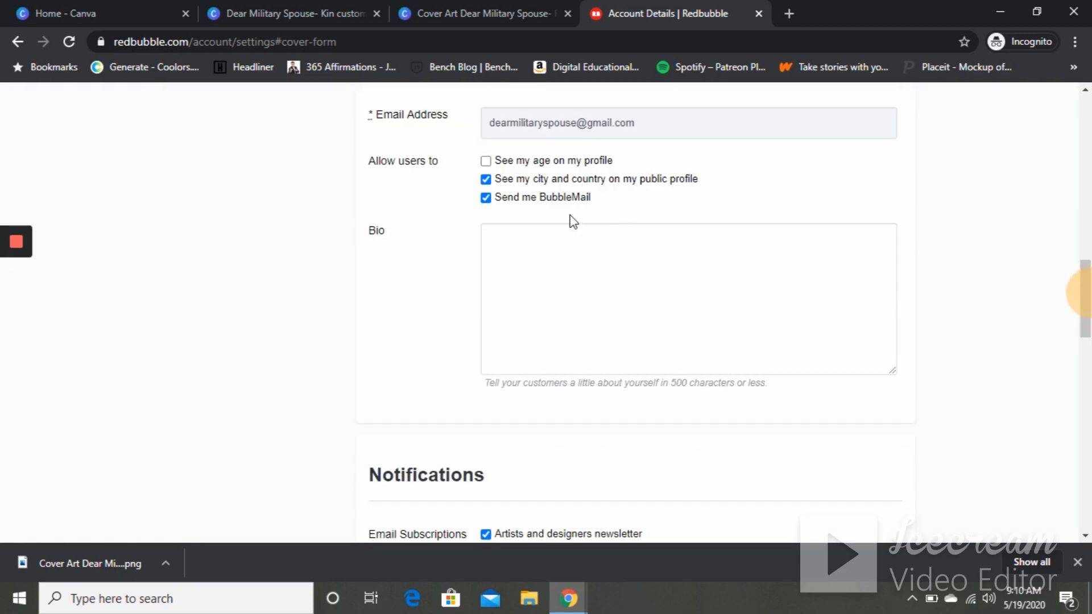
{"action": "left_click", "coordinate": [571, 276]}
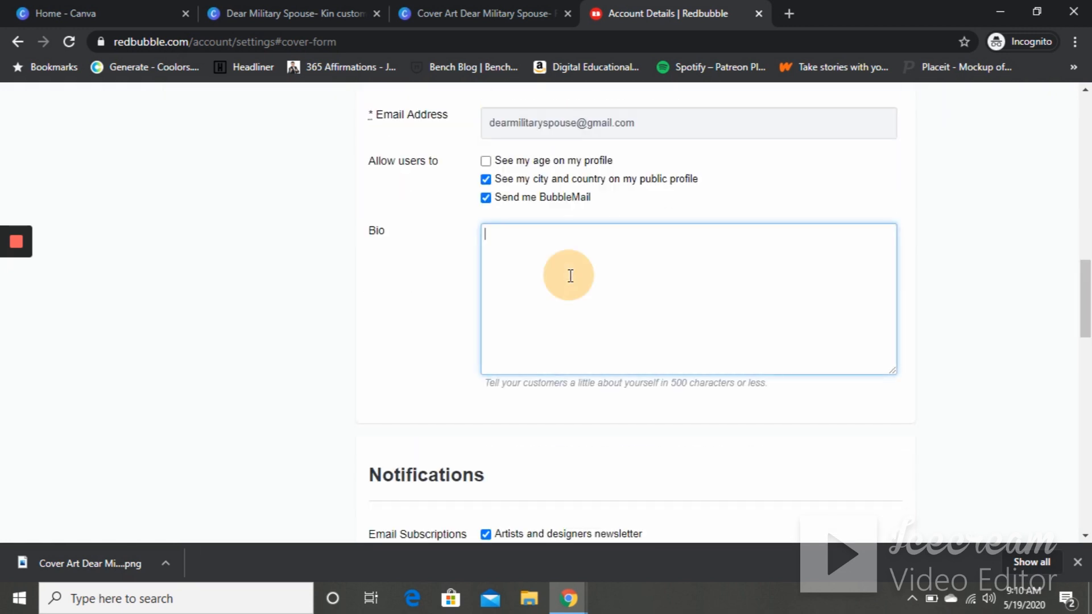
{"action": "type", "text": "The Military Spouse"}
- Save the profile changes
{"action": "left_click_drag", "start_coordinate": [1085, 301], "coordinate": [1087, 373]}
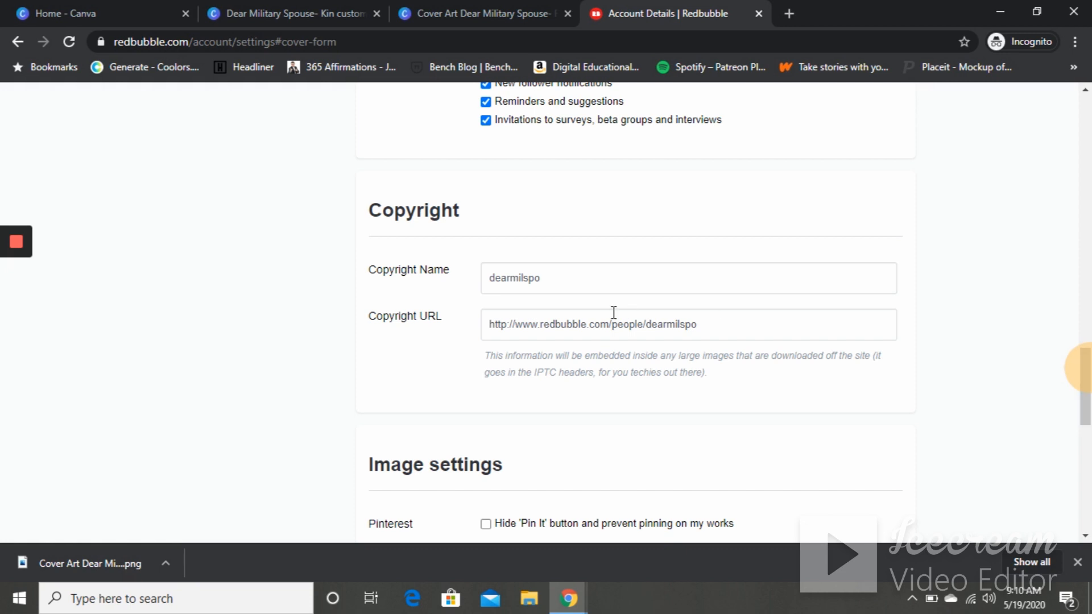
{"action": "left_click_drag", "start_coordinate": [1087, 369], "coordinate": [1087, 444]}
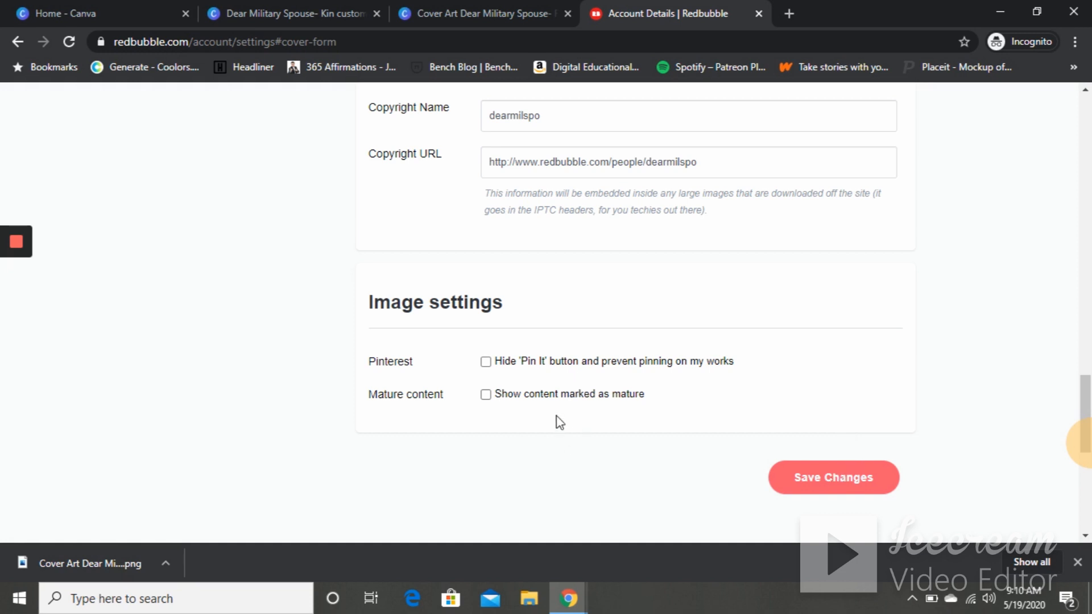
{"action": "left_click", "coordinate": [817, 483]}
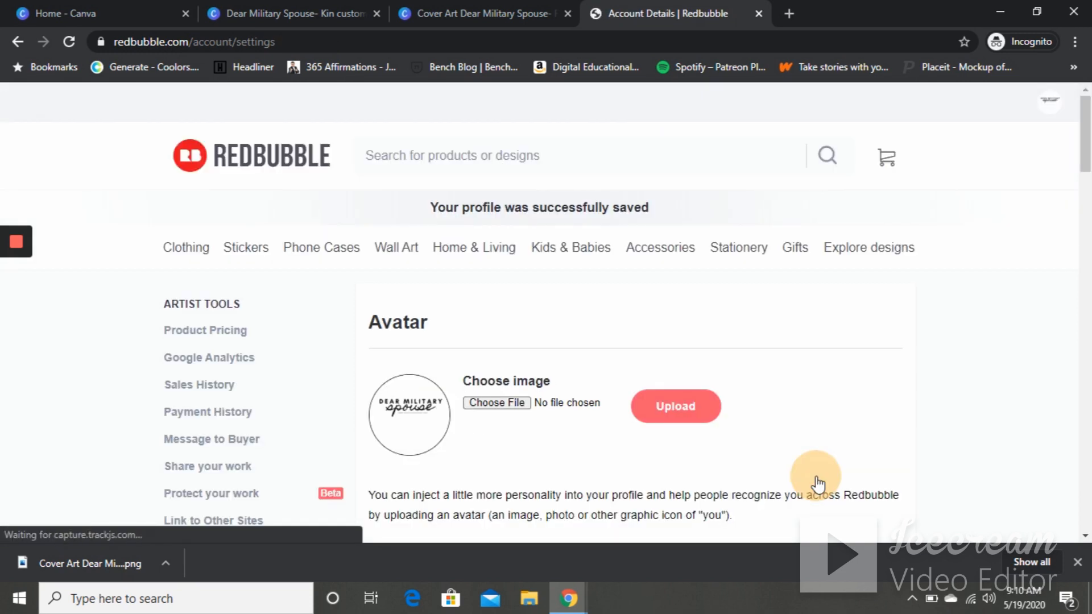
- Open the Product Pricing page under Artist Tools and review the markups
{"action": "left_click_drag", "start_coordinate": [1091, 151], "coordinate": [1089, 71]}
{"action": "left_click", "coordinate": [188, 335]}
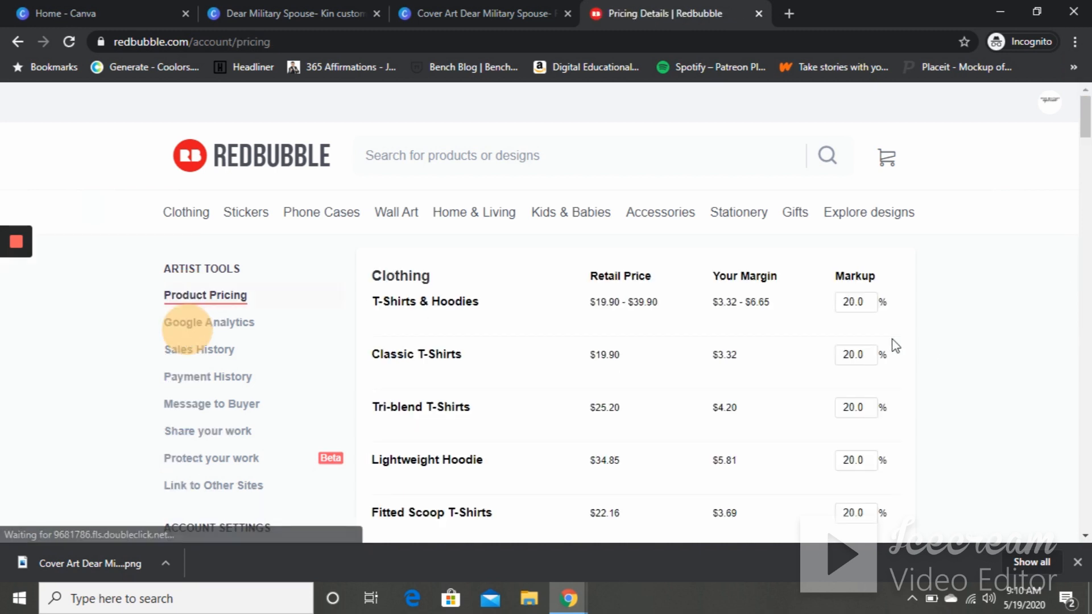
{"action": "left_click_drag", "start_coordinate": [1087, 128], "coordinate": [1086, 136]}
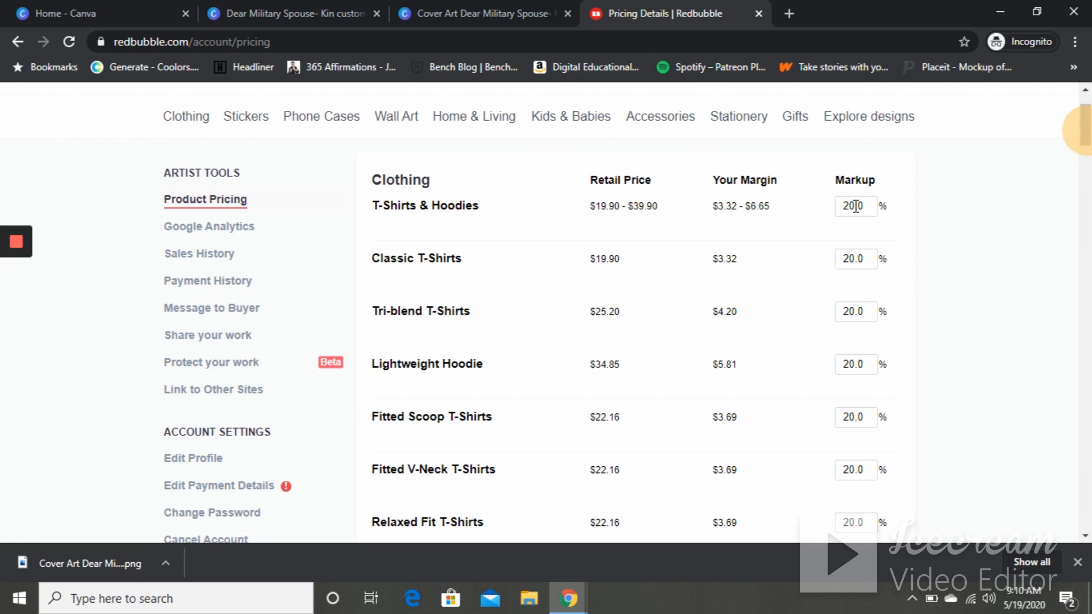
- Set the Classic T-Shirts markup to 50%
{"action": "left_click", "coordinate": [855, 259]}
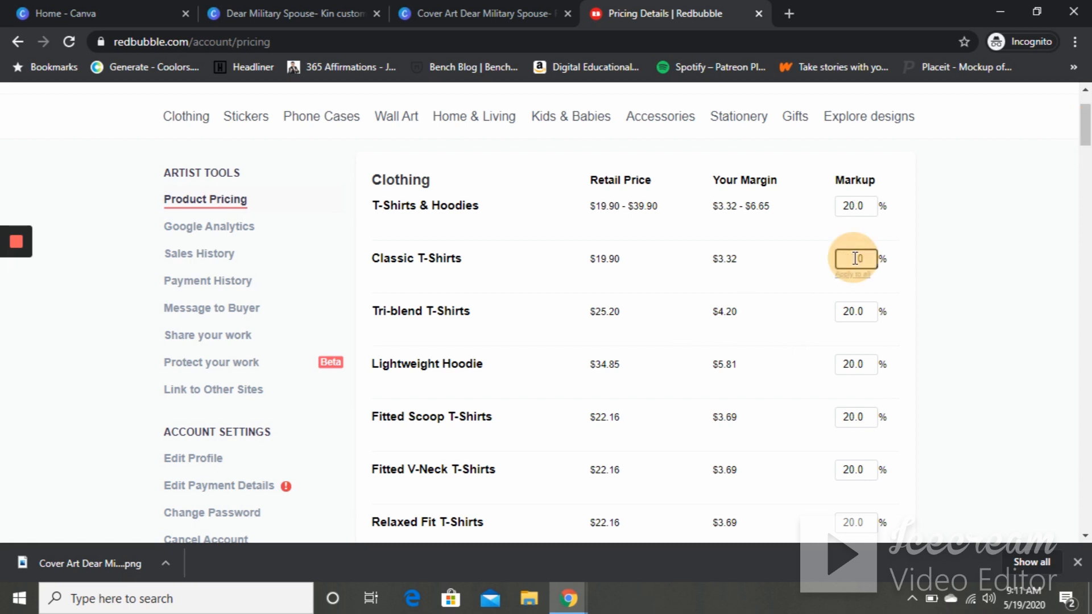
{"action": "scroll", "coordinate": [855, 259], "scroll_direction": "down", "scroll_amount": 7}
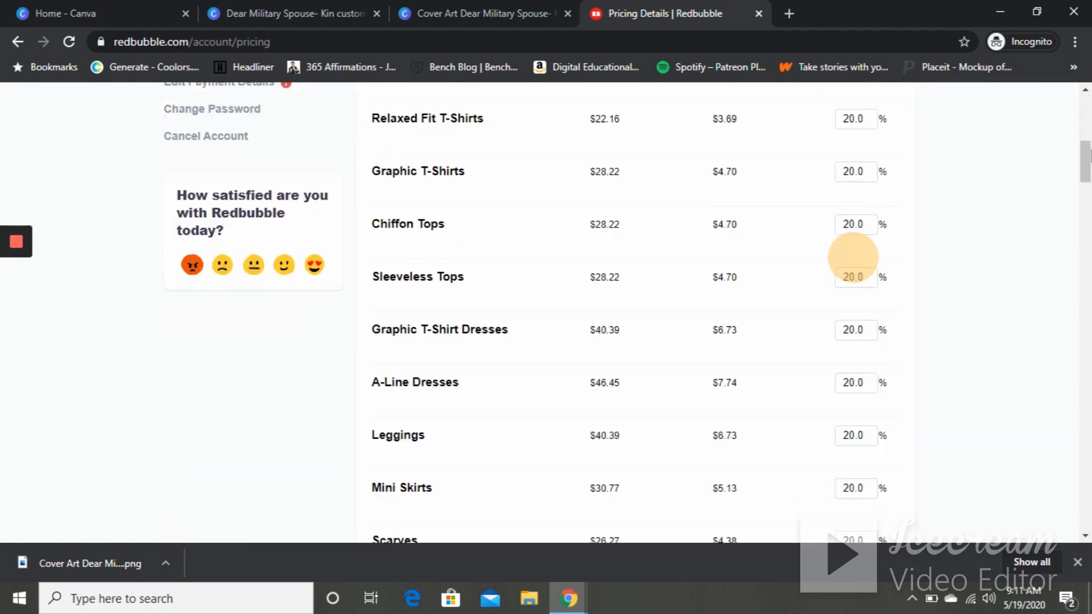
{"action": "left_click_drag", "start_coordinate": [1086, 177], "coordinate": [1084, 141]}
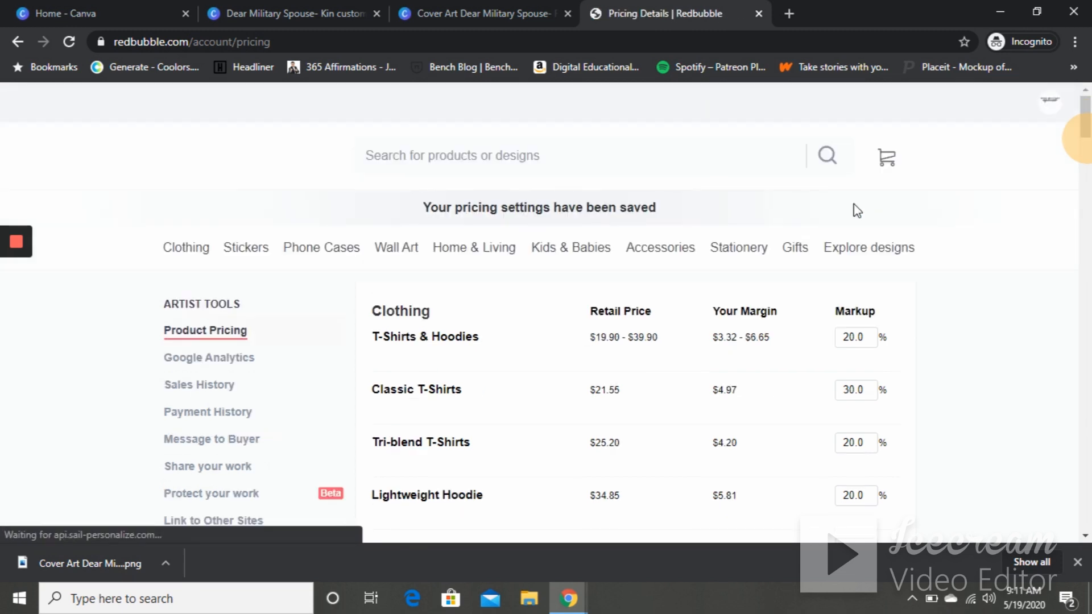
{"action": "left_click", "coordinate": [856, 389]}
{"action": "left_click_drag", "start_coordinate": [854, 389], "coordinate": [836, 393]}
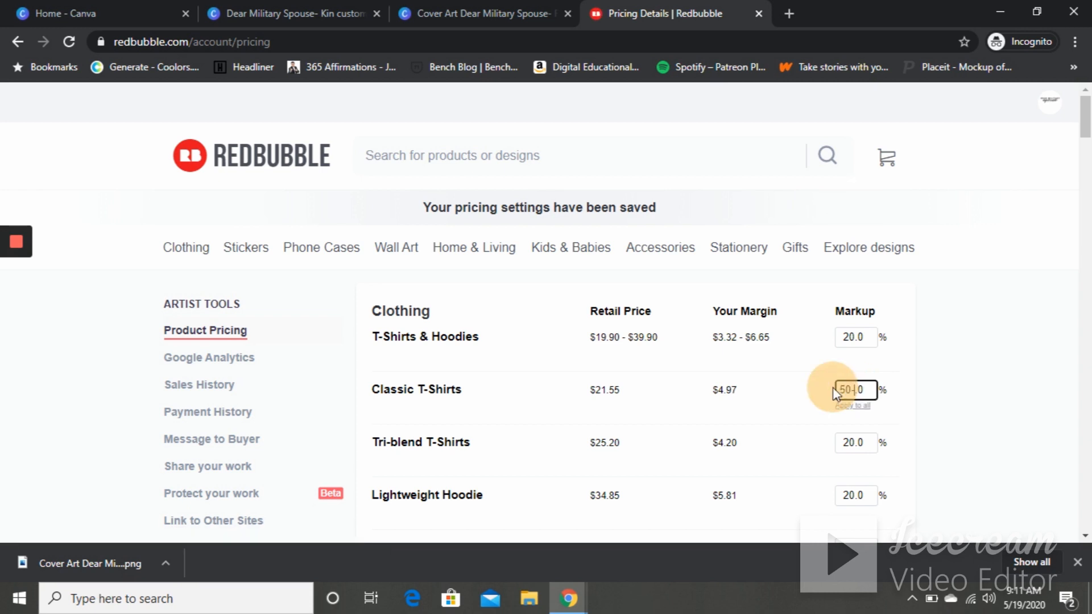
{"action": "left_click", "coordinate": [779, 392]}
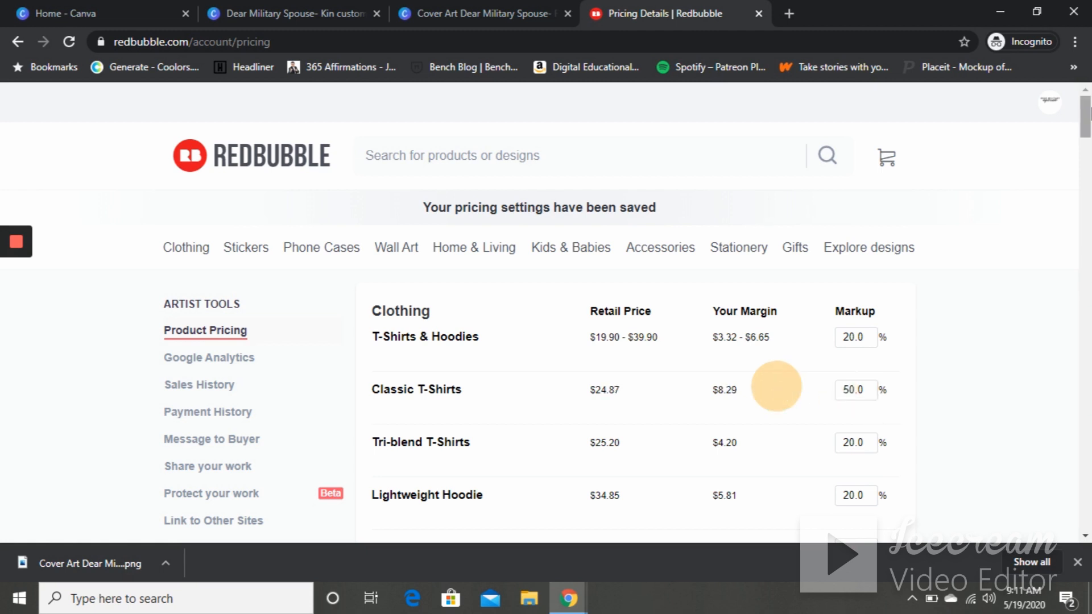
- Set the Stickers markup to 100% and apply it to all products
{"action": "left_click_drag", "start_coordinate": [1086, 117], "coordinate": [1085, 239]}
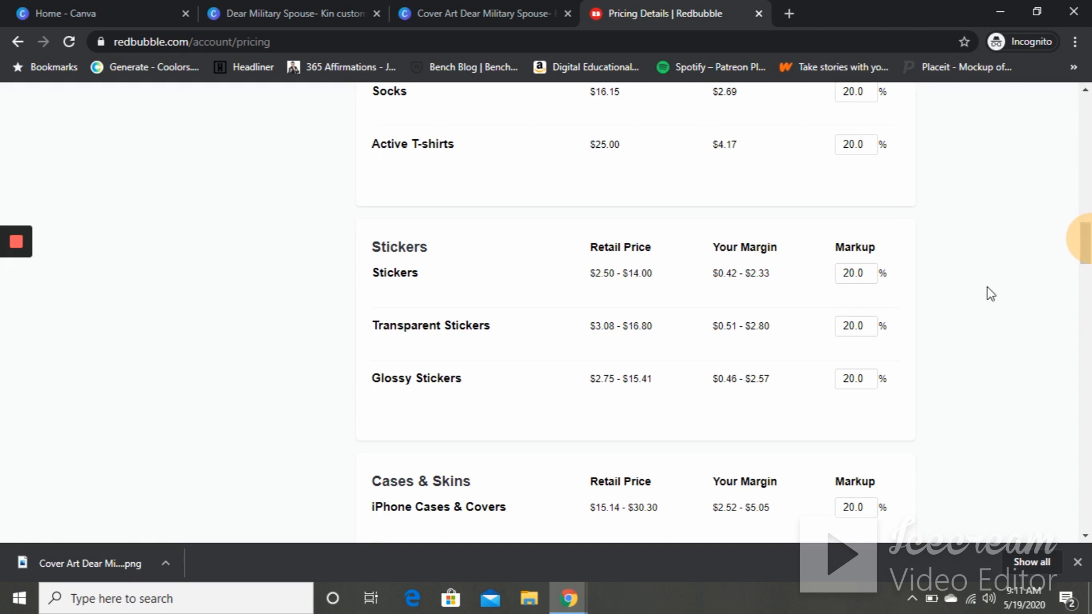
{"action": "left_click", "coordinate": [848, 274]}
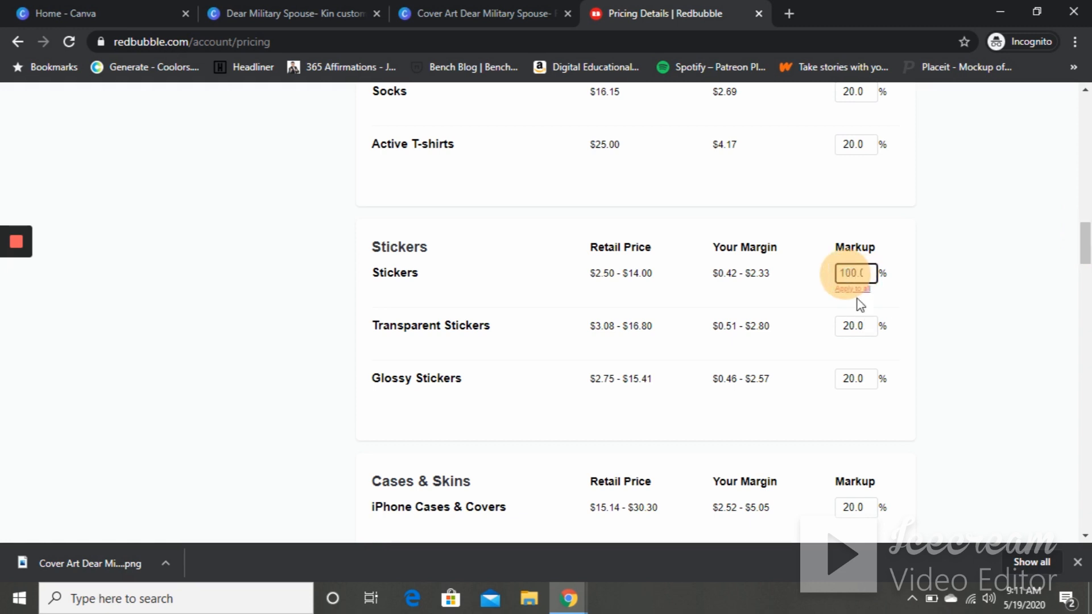
{"action": "type", "text": "100"}
{"action": "left_click", "coordinate": [857, 288]}
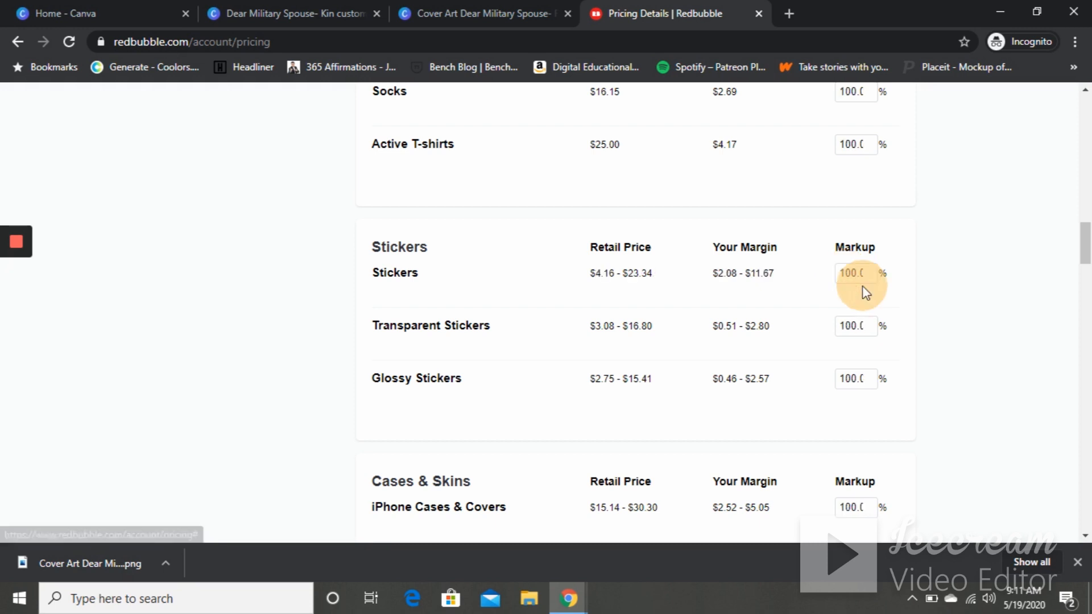
{"action": "left_click", "coordinate": [925, 296]}
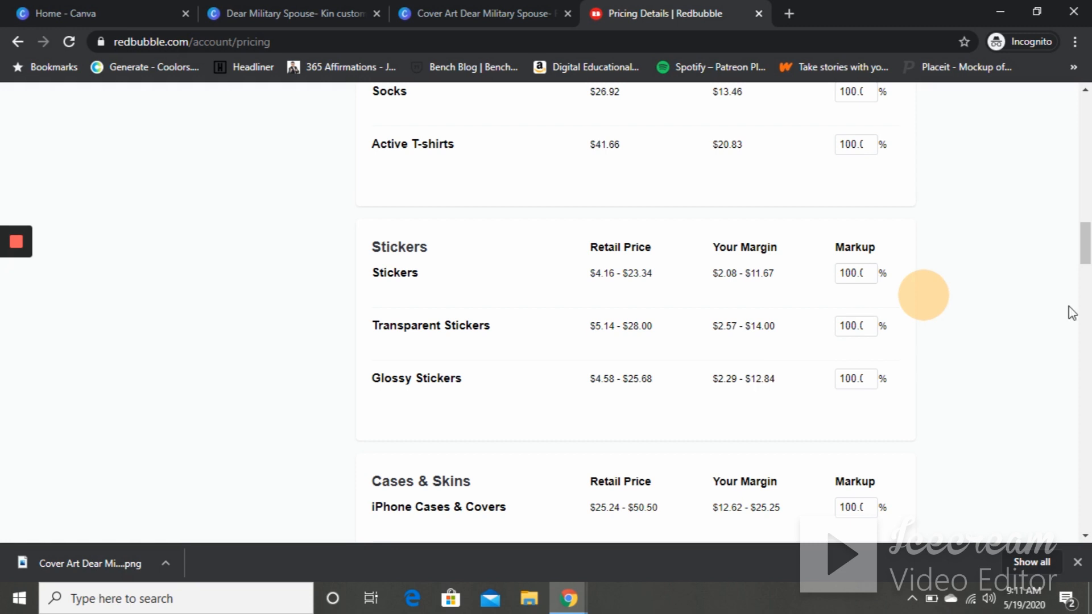
- Apply the iPhone Cases & Covers markup of 20% to all products
{"action": "mouse_move", "coordinate": [1085, 255]}
{"action": "left_mouse_down"}
{"action": "mouse_move", "coordinate": [1089, 314]}
{"action": "mouse_move", "coordinate": [1087, 258]}
{"action": "left_mouse_up"}
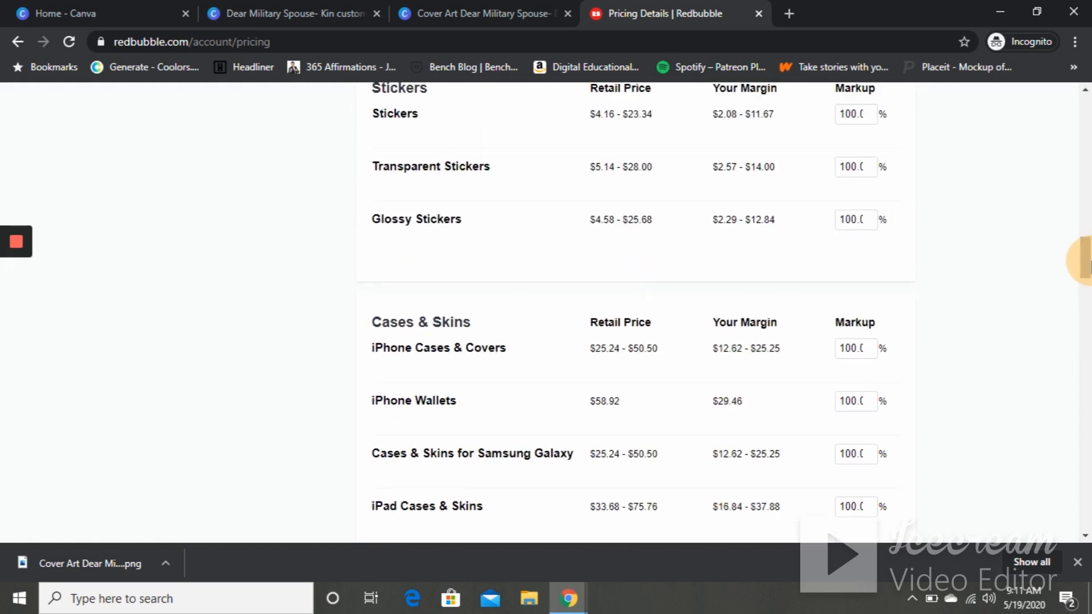
{"action": "left_click", "coordinate": [852, 349]}
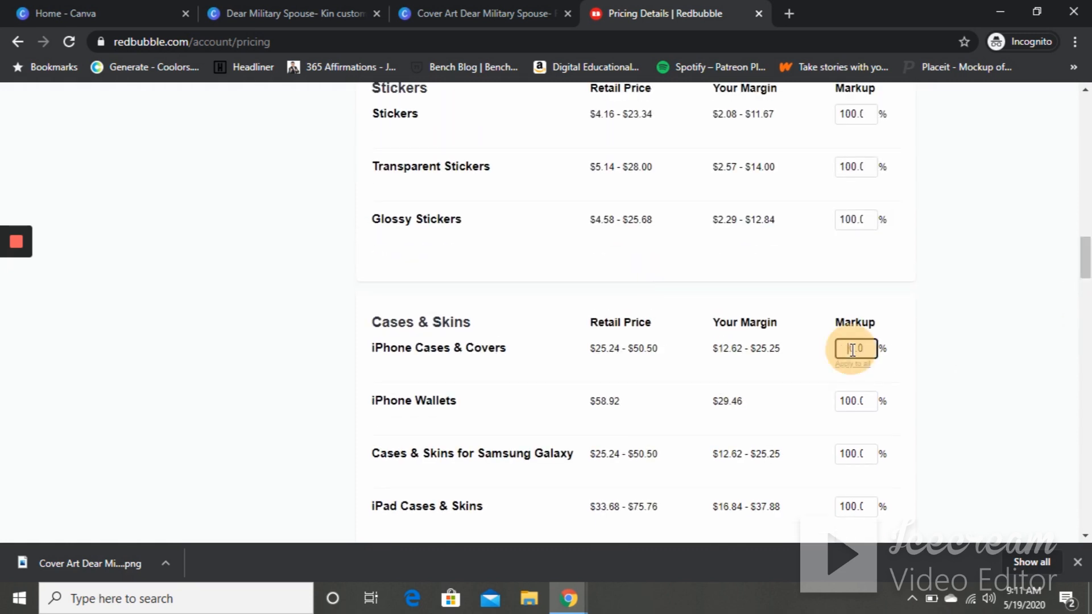
{"action": "left_click", "coordinate": [853, 364]}
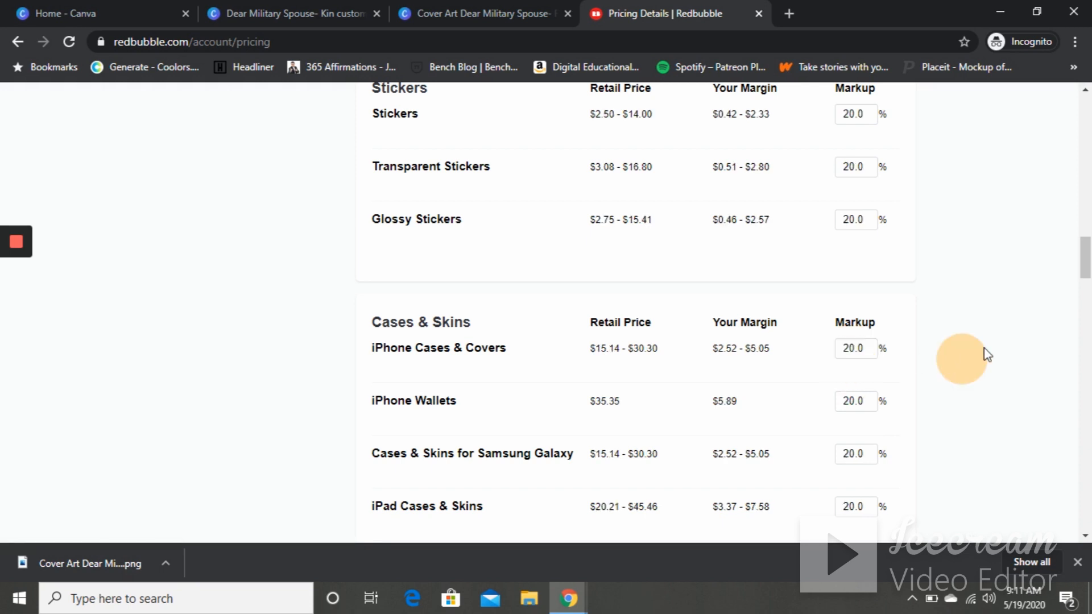
- Set the Stickers, Transparent Stickers and Glossy Stickers markups to 100% each
{"action": "left_click_drag", "start_coordinate": [1087, 263], "coordinate": [1087, 252]}
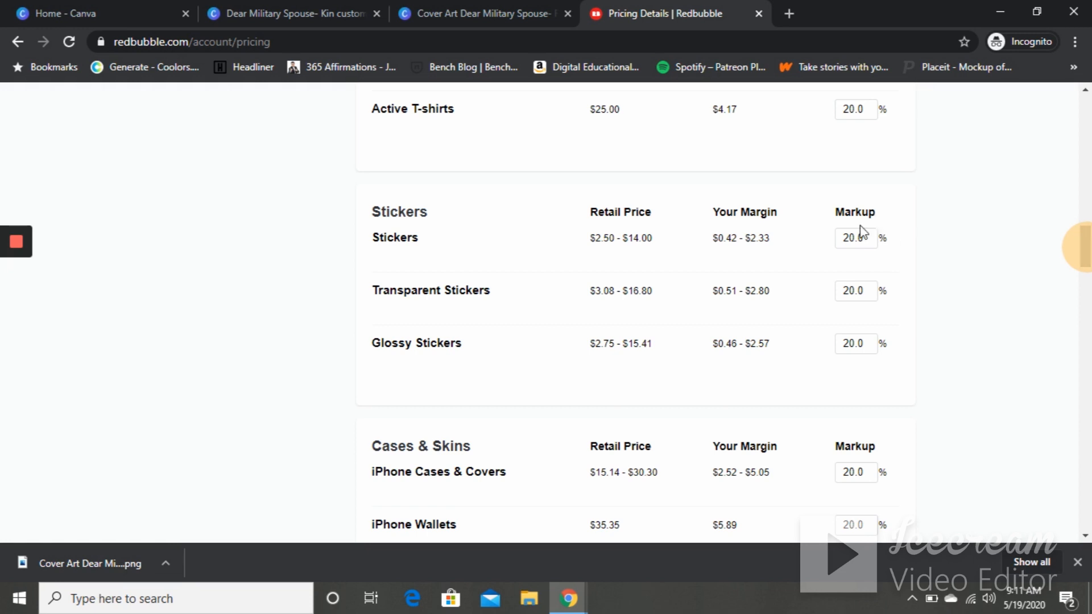
{"action": "left_click", "coordinate": [852, 238]}
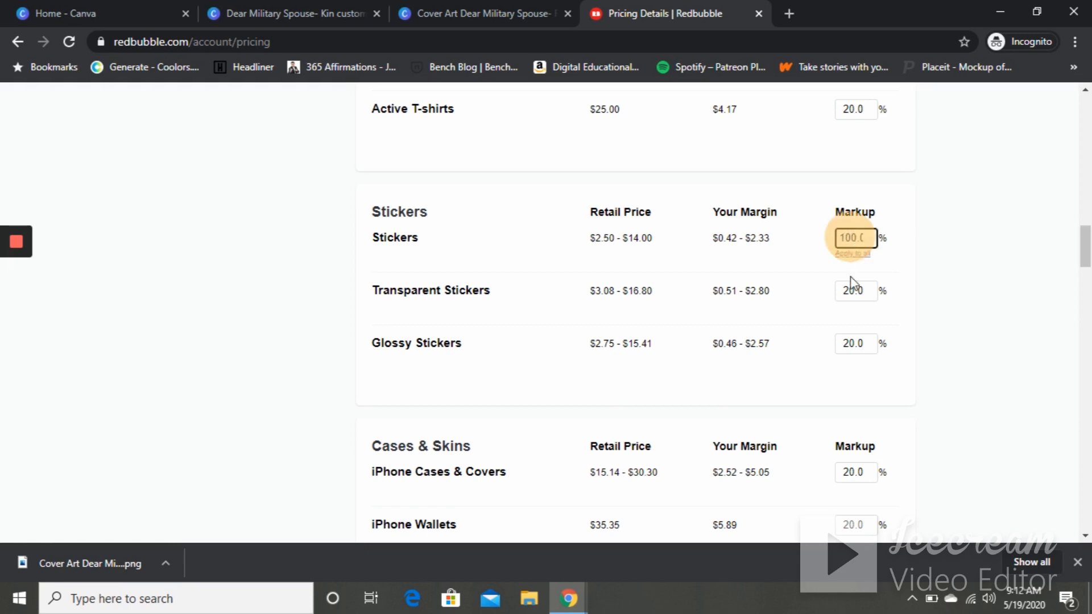
{"action": "left_click", "coordinate": [849, 293]}
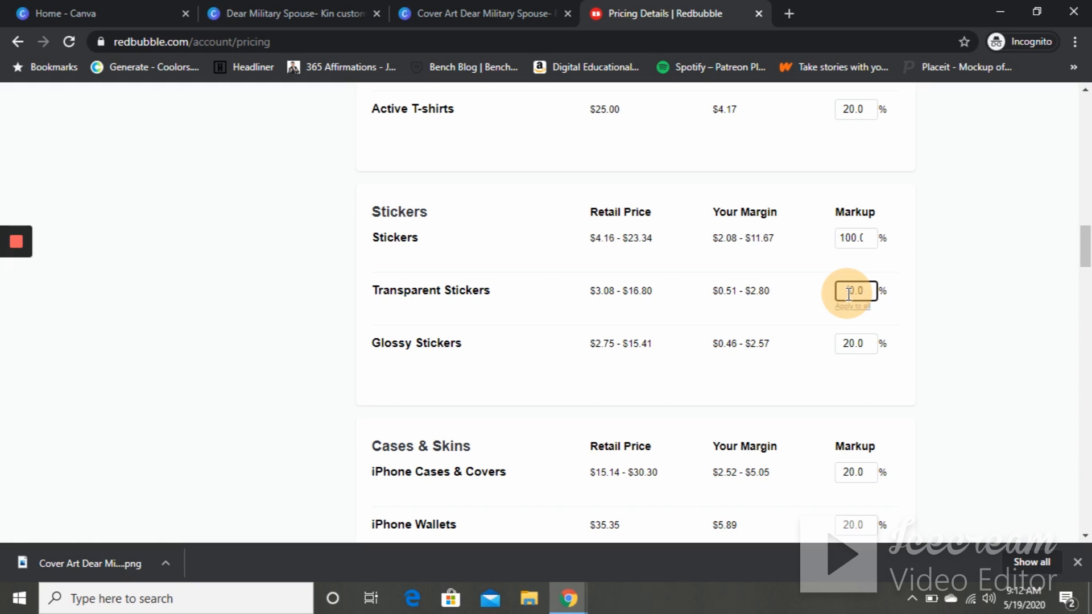
{"action": "left_click", "coordinate": [851, 344]}
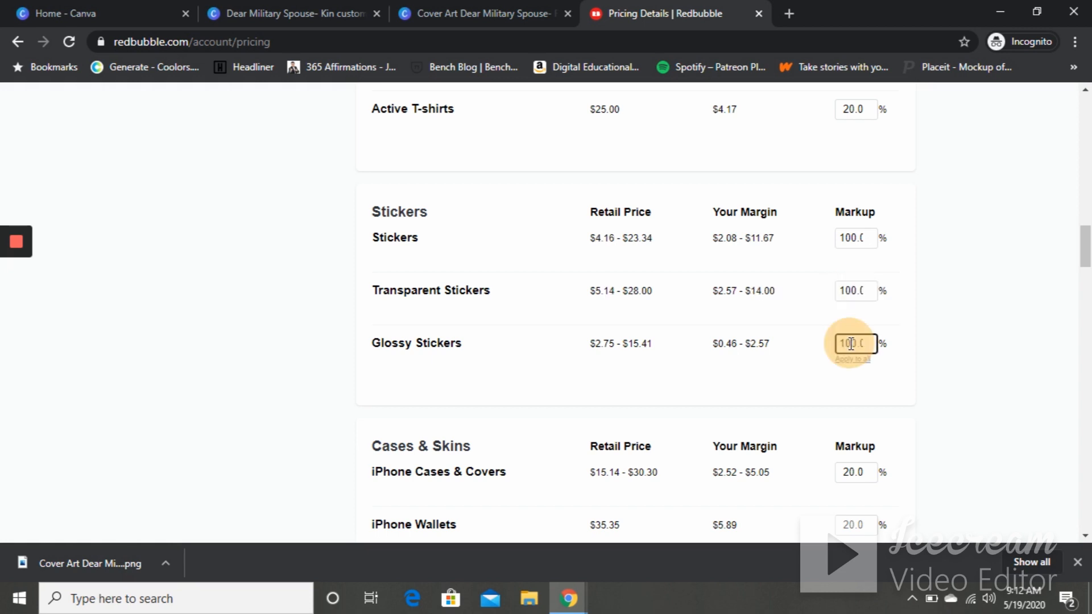
{"action": "left_click", "coordinate": [952, 314]}
- Set the Classic T-Shirts markup back to 50%
{"action": "left_click_drag", "start_coordinate": [1087, 253], "coordinate": [1086, 189]}
{"action": "left_click_drag", "start_coordinate": [1088, 231], "coordinate": [1088, 139]}
{"action": "left_click", "coordinate": [851, 271]}
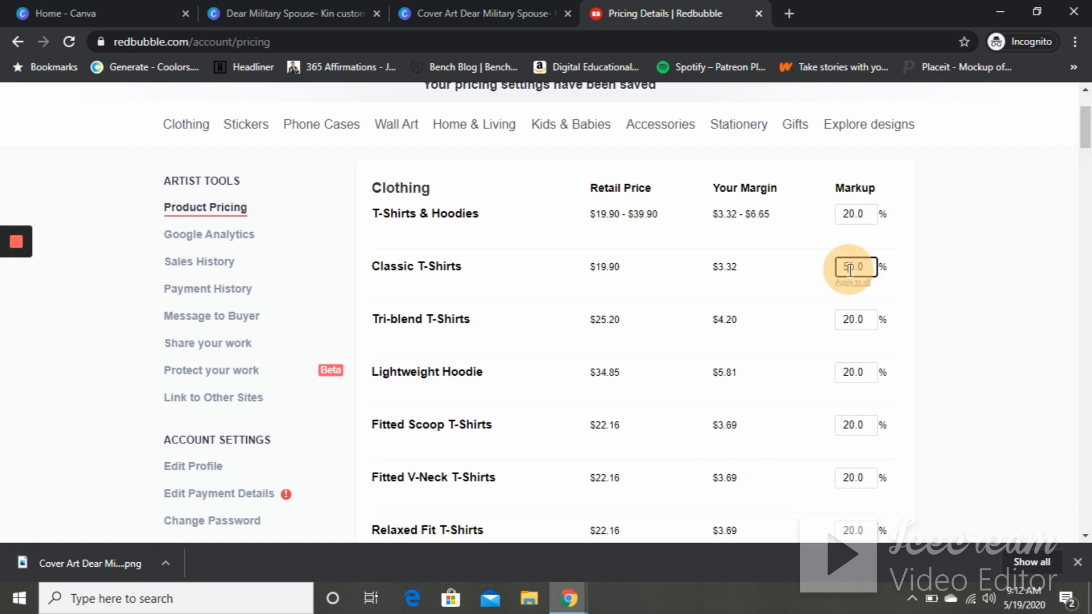
{"action": "left_click", "coordinate": [968, 265]}
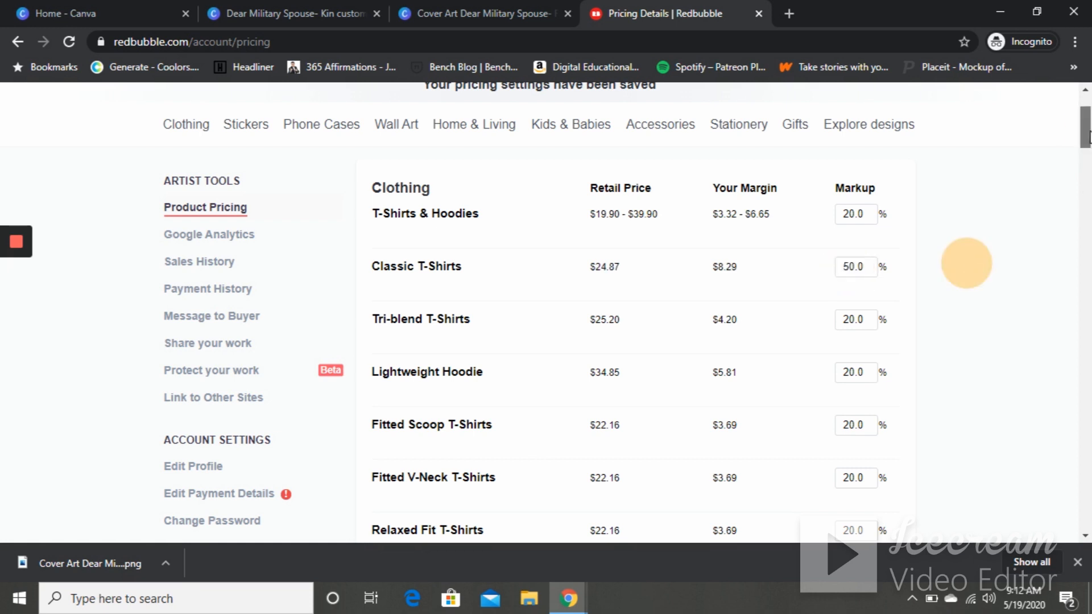
- Save the new default markups
{"action": "left_click", "coordinate": [1087, 155]}
{"action": "left_click_drag", "start_coordinate": [1091, 184], "coordinate": [1085, 478]}
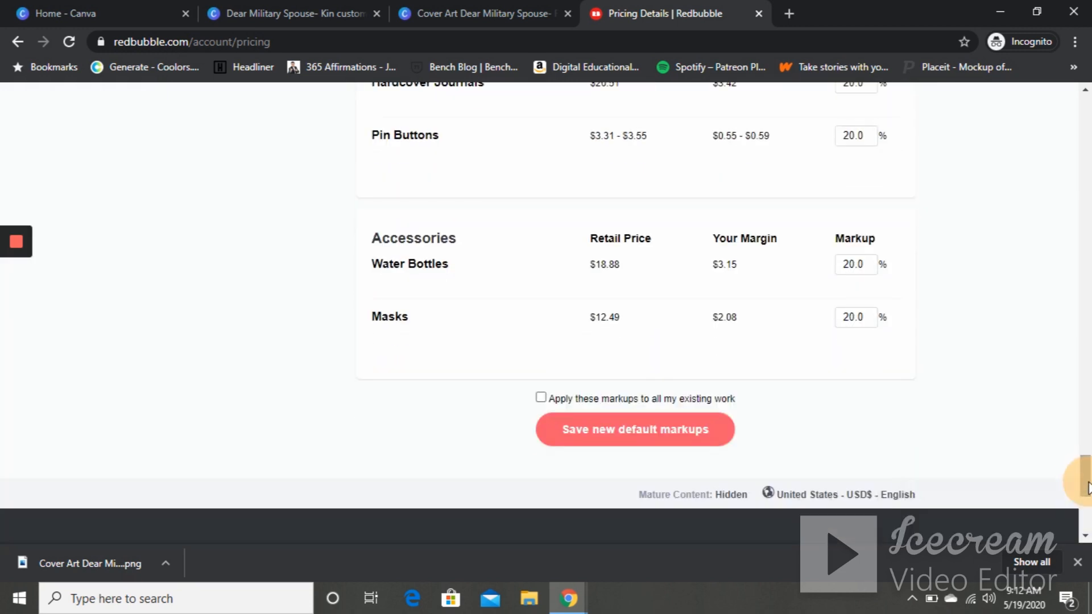
{"action": "left_click", "coordinate": [639, 432]}
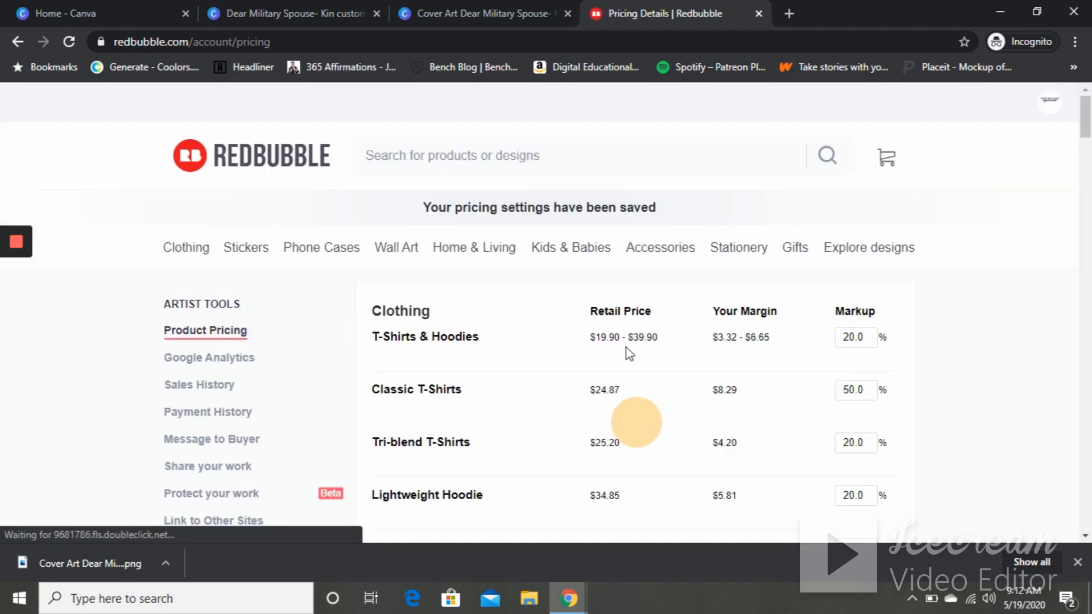
- Browse the Google Analytics, Sales History and Payment History pages under Artist Tools
{"action": "left_click", "coordinate": [241, 359]}
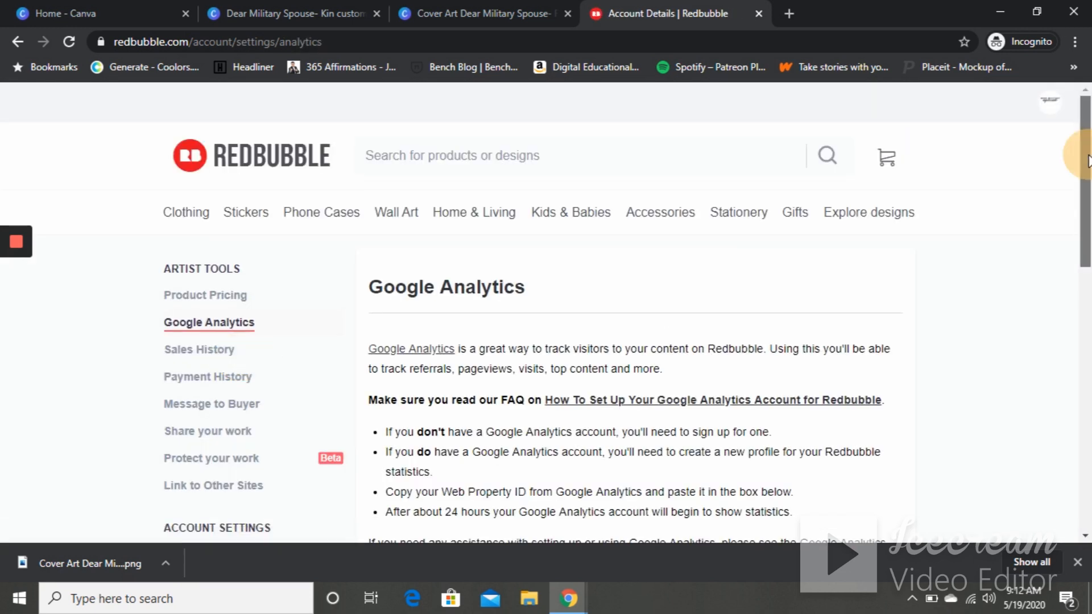
{"action": "left_click_drag", "start_coordinate": [1090, 182], "coordinate": [1086, 205]}
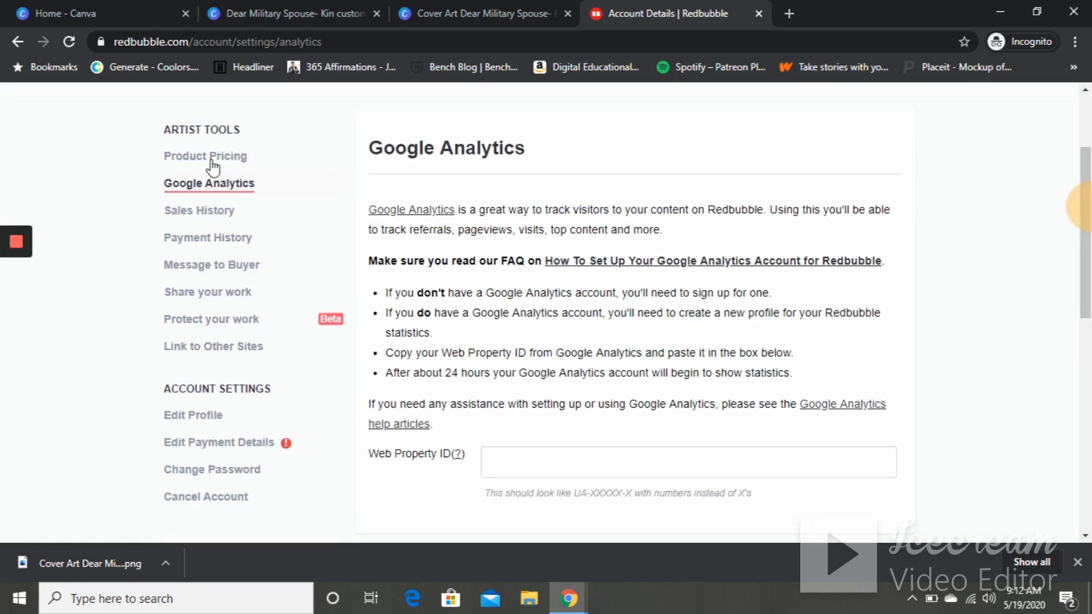
{"action": "left_click", "coordinate": [202, 214]}
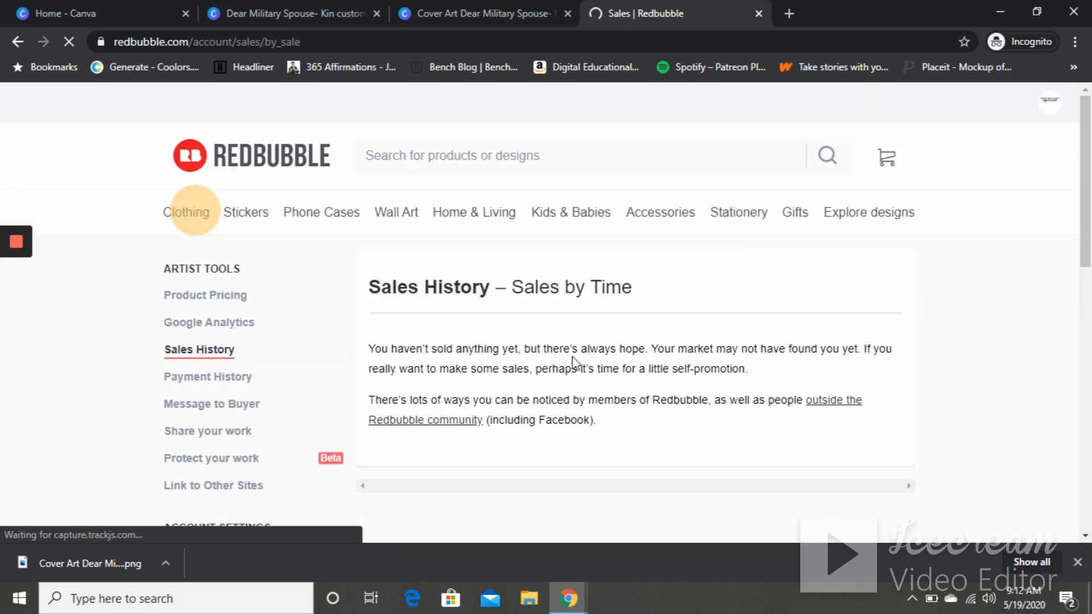
{"action": "left_click", "coordinate": [218, 380]}
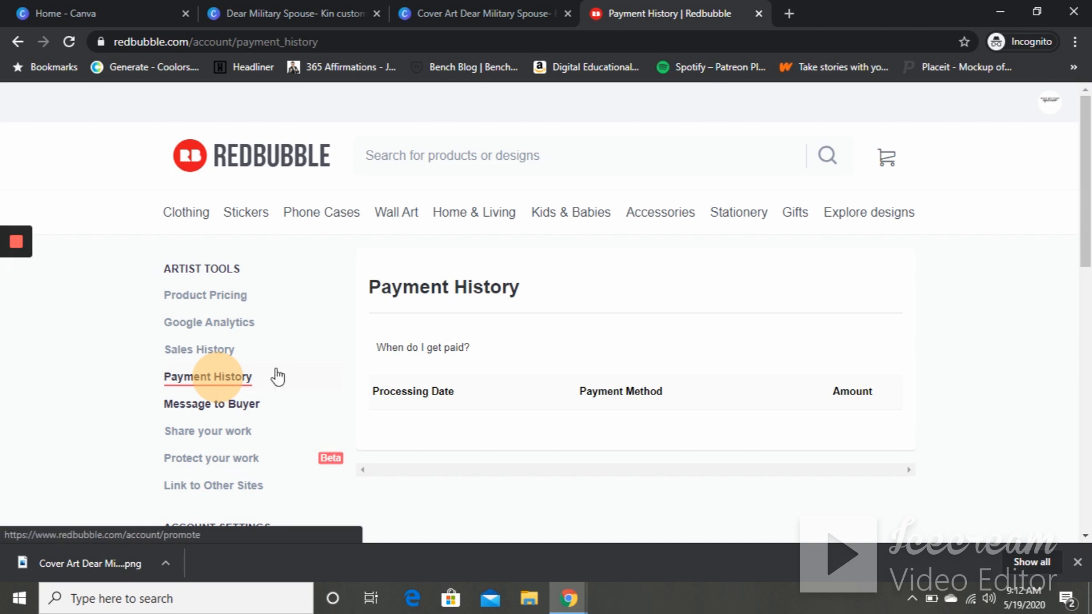
{"action": "left_click_drag", "start_coordinate": [1084, 176], "coordinate": [1085, 221]}
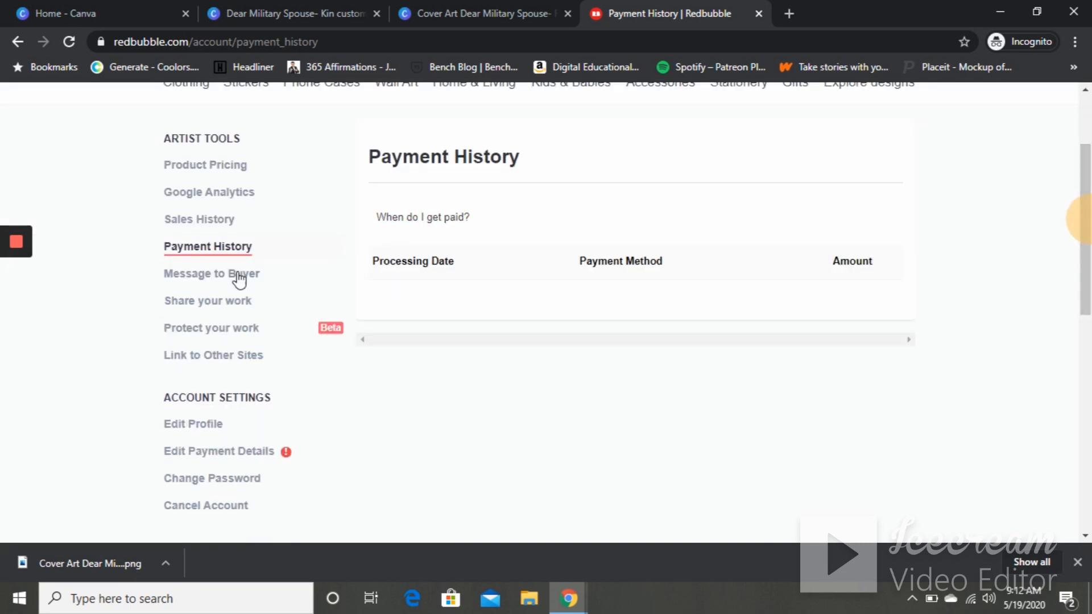
- Review the Message to Buyer and Share your work pages, including the lifestyle templates
{"action": "left_click", "coordinate": [220, 279]}
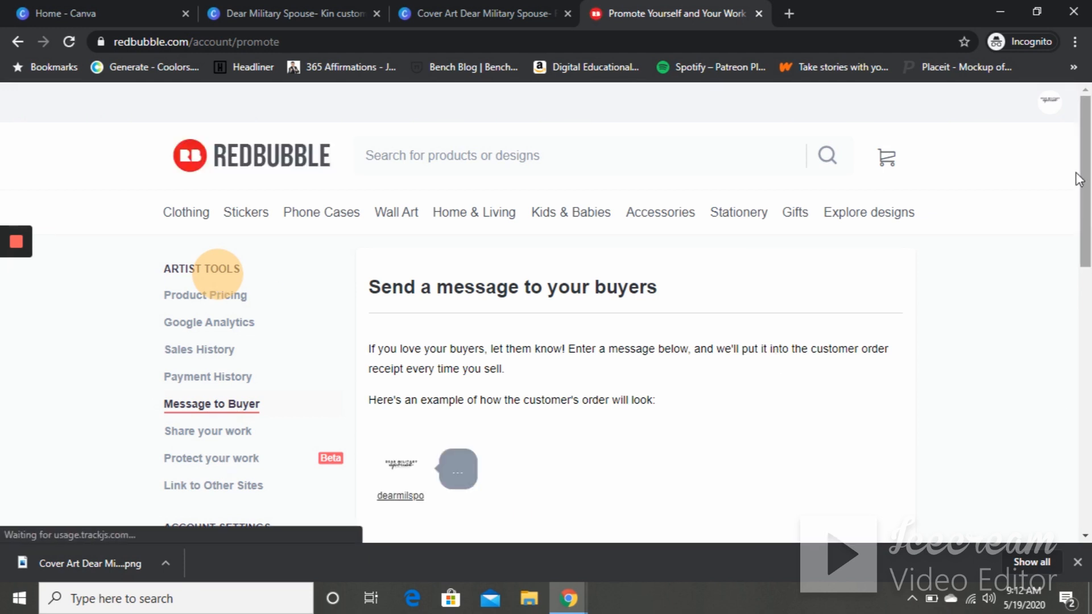
{"action": "left_click", "coordinate": [1085, 293]}
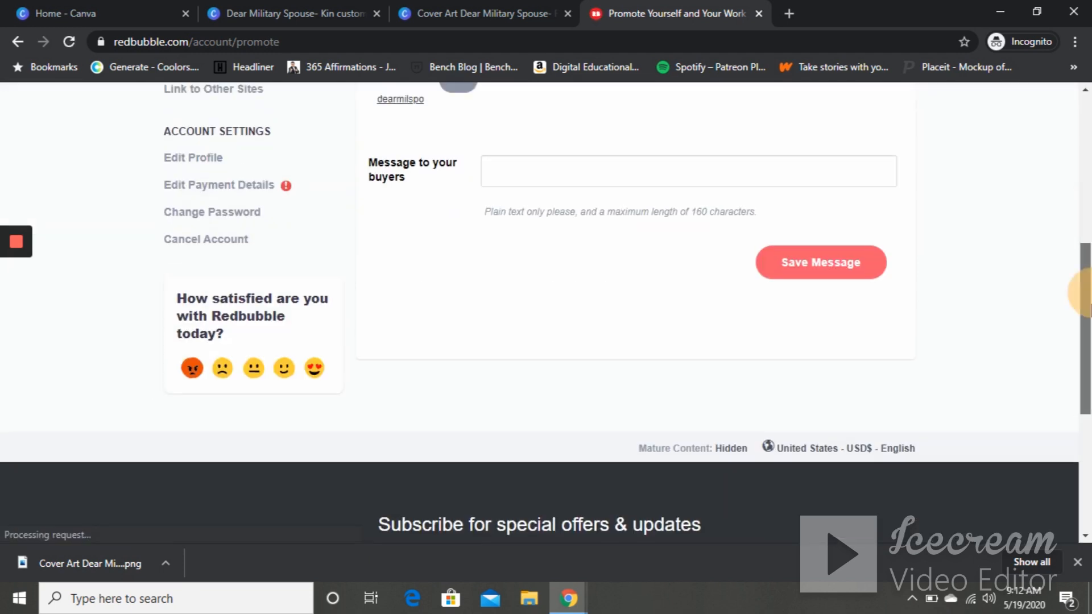
{"action": "scroll", "coordinate": [1084, 293], "scroll_direction": "up", "scroll_amount": 4}
{"action": "left_click", "coordinate": [209, 286]}
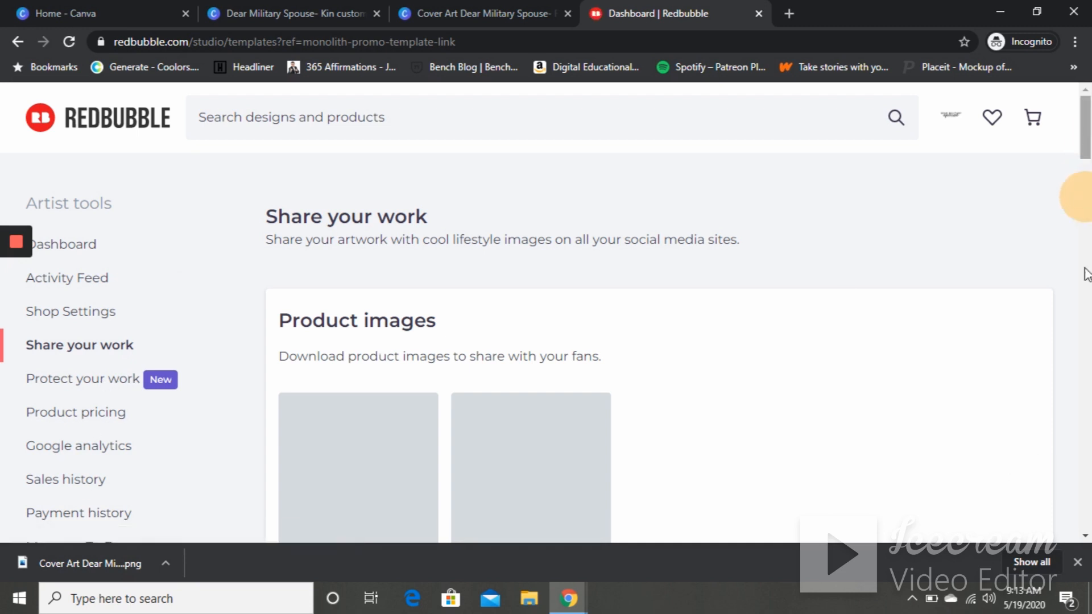
{"action": "scroll", "coordinate": [1087, 273], "scroll_direction": "down", "scroll_amount": 6}
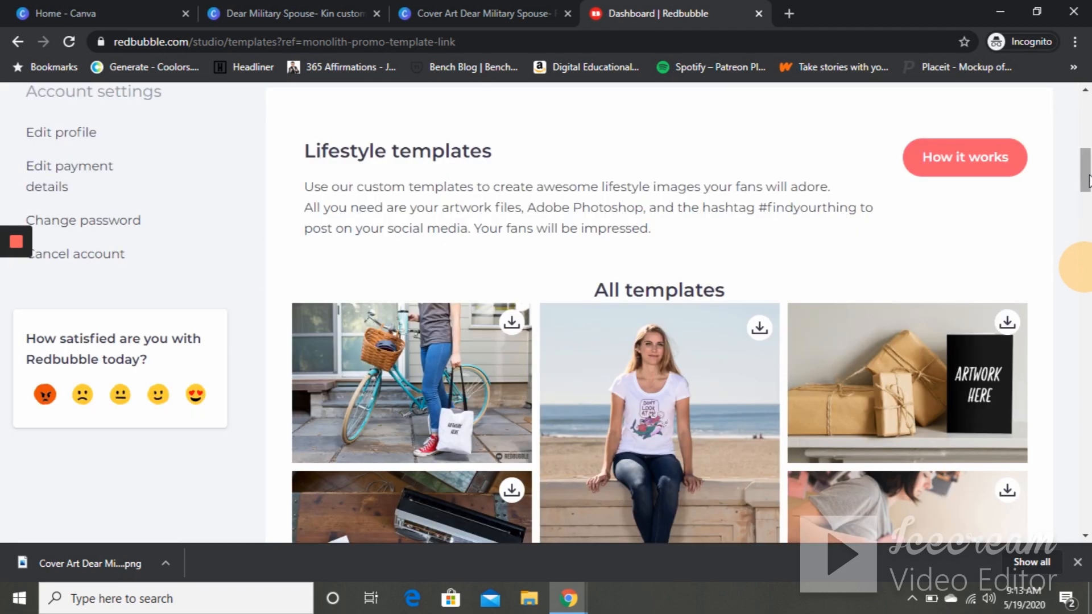
{"action": "left_click_drag", "start_coordinate": [1088, 181], "coordinate": [1081, 74]}
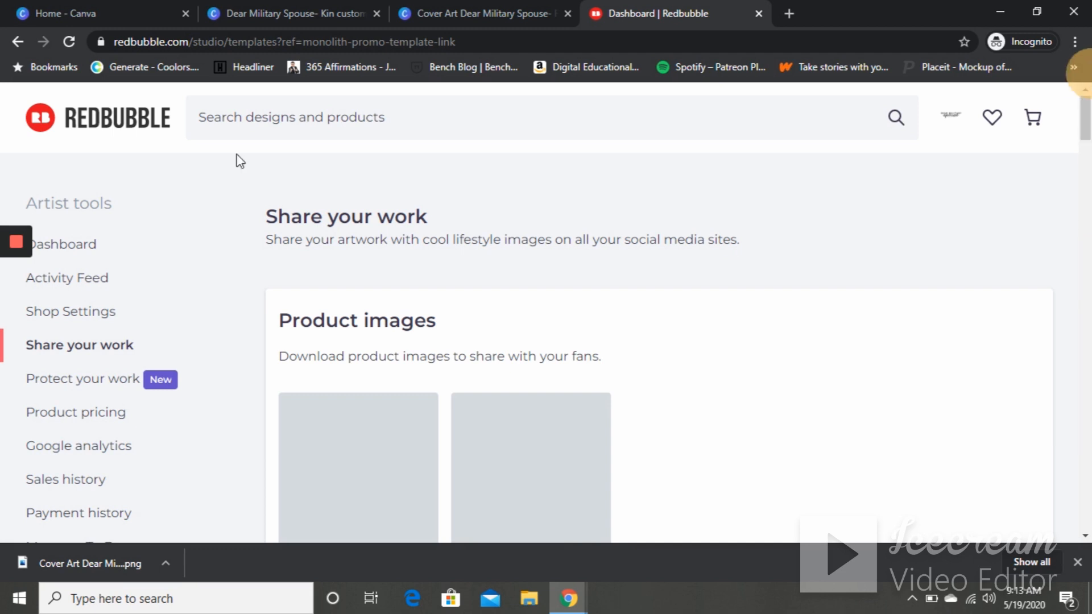
{"action": "left_click", "coordinate": [18, 49]}
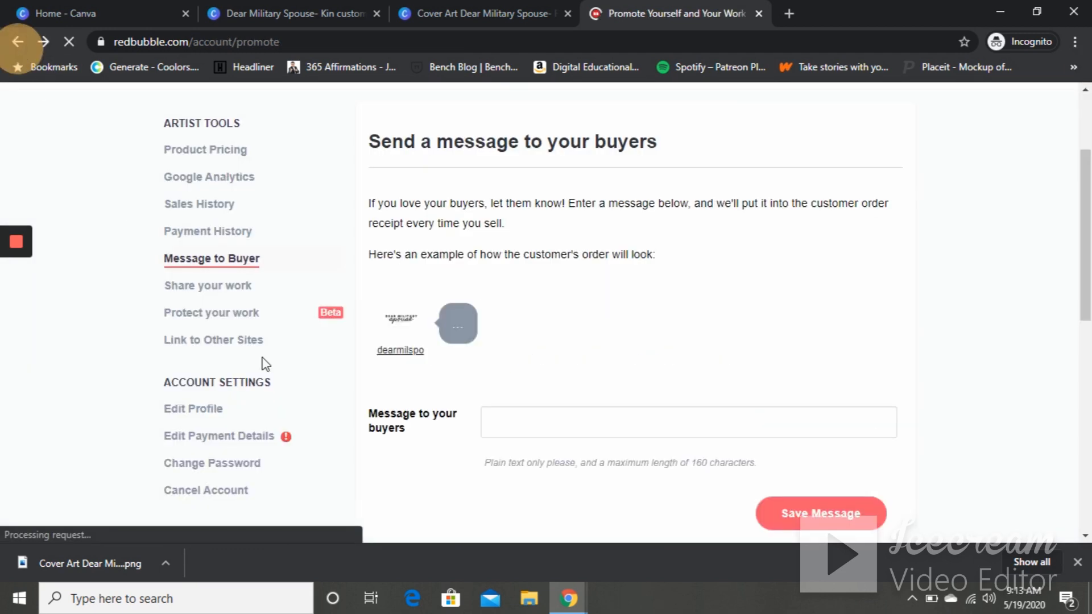
{"action": "left_click", "coordinate": [213, 341]}
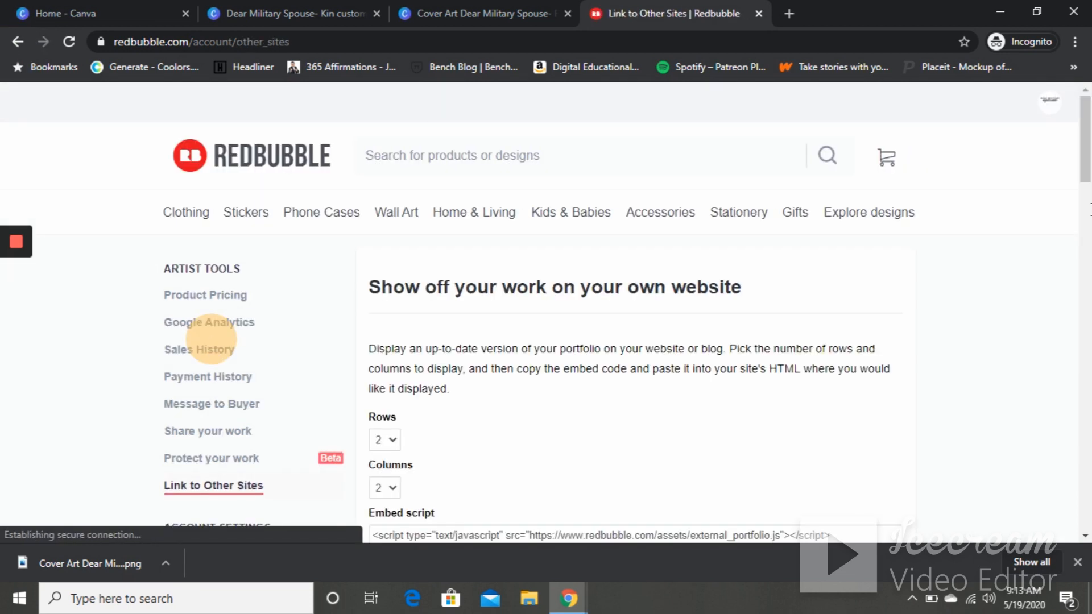
{"action": "left_click_drag", "start_coordinate": [1086, 168], "coordinate": [1081, 209]}
{"action": "left_click", "coordinate": [459, 373]}
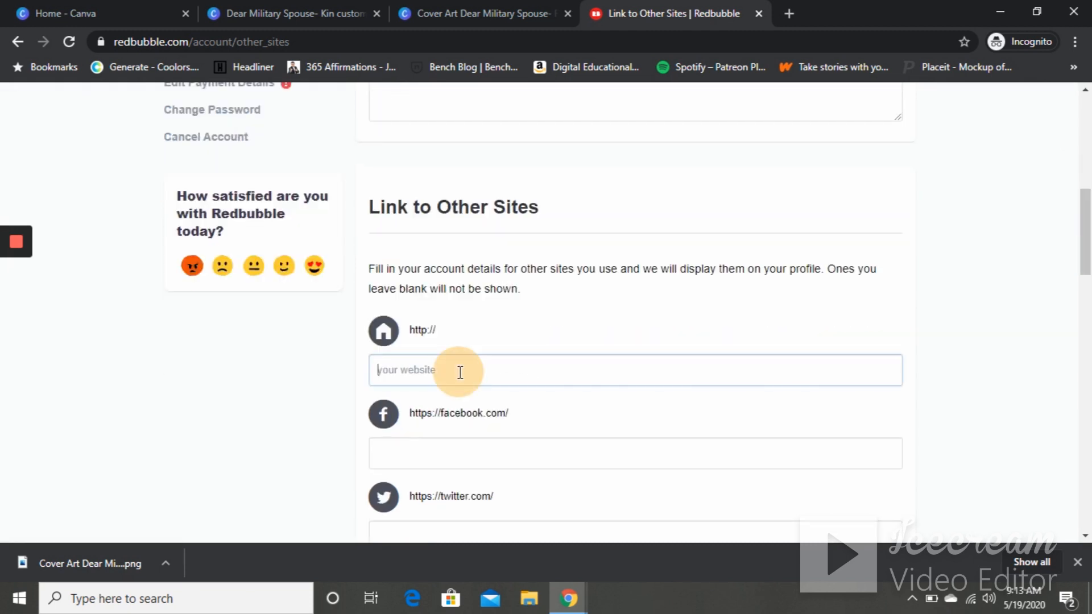
{"action": "type", "text": "www.themilitaryspouse.com"}
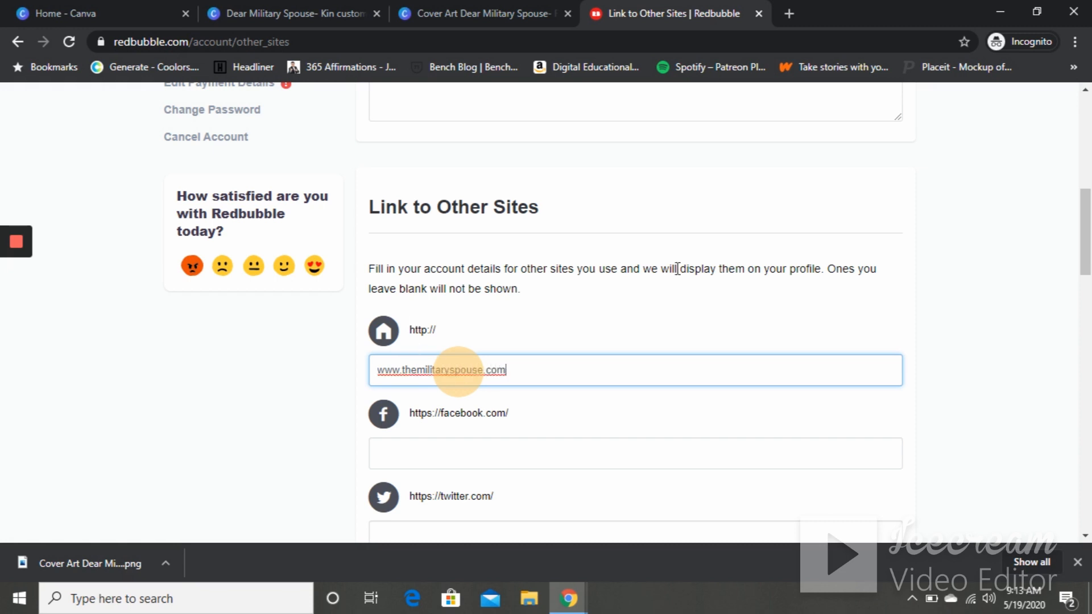
{"action": "left_click_drag", "start_coordinate": [1086, 242], "coordinate": [1088, 219]}
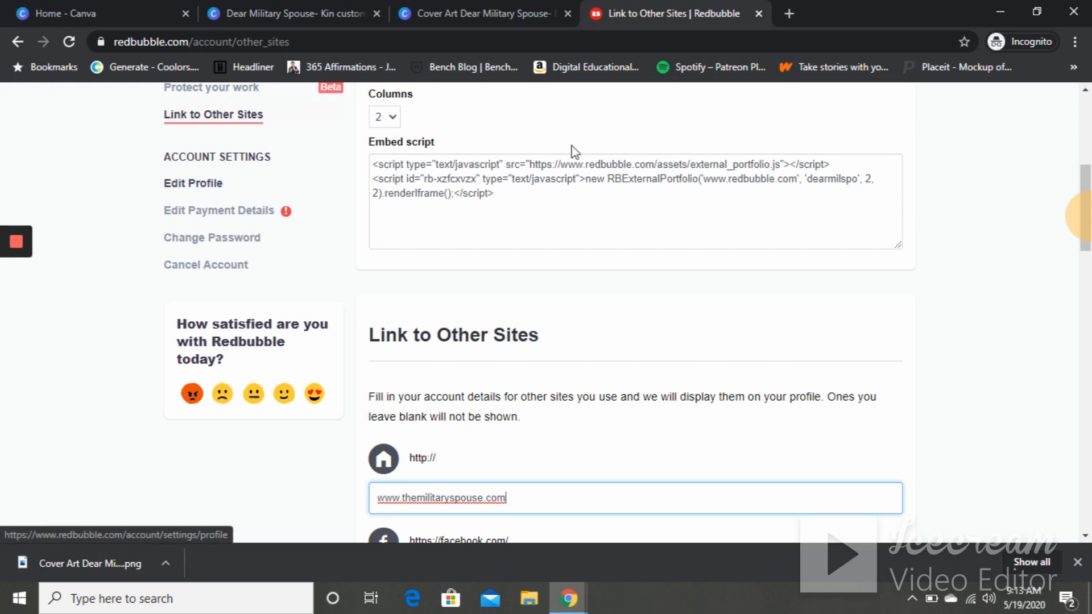
- Enter dearmilitaryspouse as the Instagram username and save the linked-site settings
{"action": "left_click_drag", "start_coordinate": [1088, 194], "coordinate": [1089, 265]}
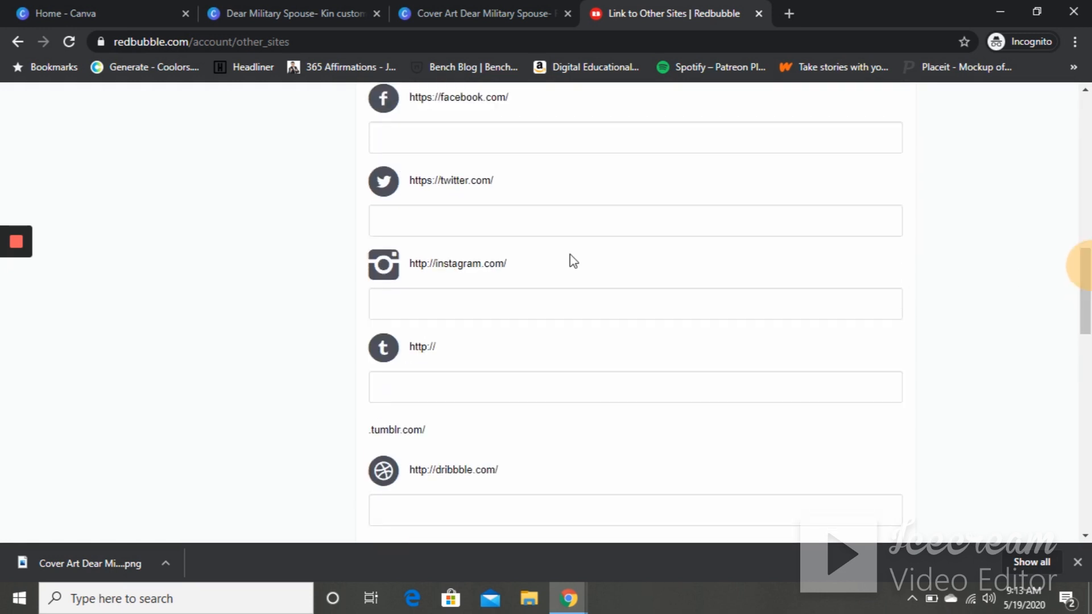
{"action": "left_click", "coordinate": [543, 303]}
{"action": "type", "text": "dearmilitaryspouse"}
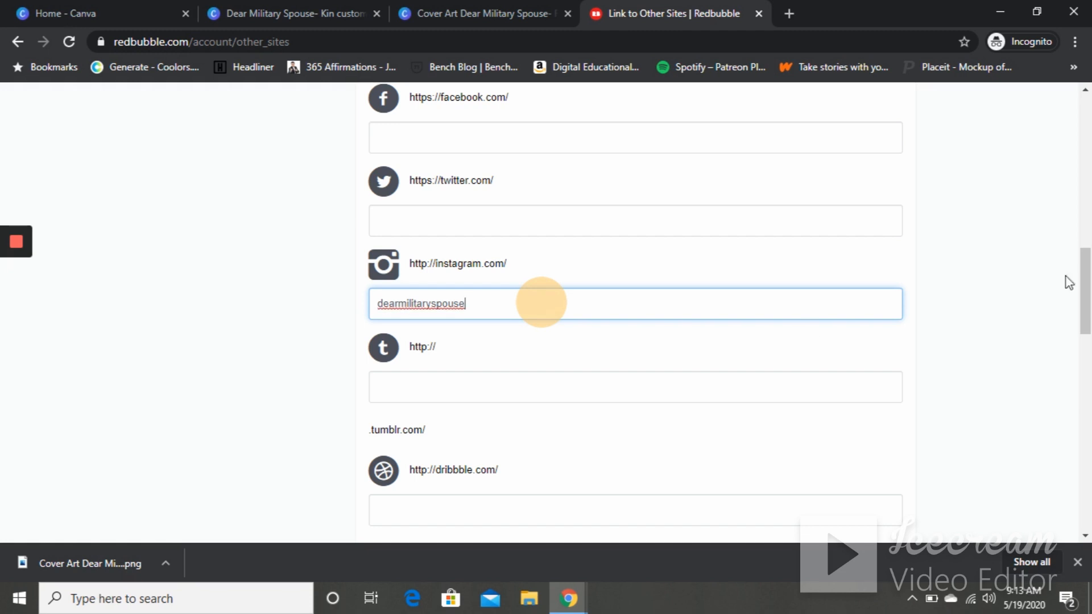
{"action": "left_click_drag", "start_coordinate": [1090, 261], "coordinate": [1089, 392]}
{"action": "left_click", "coordinate": [855, 369]}
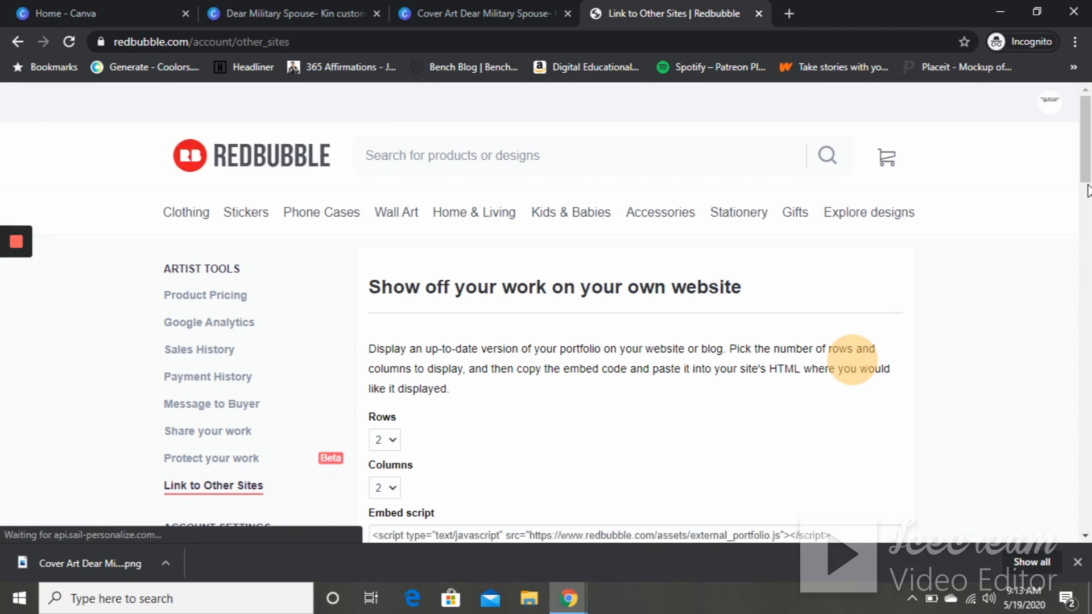
- Review the Edit Profile page's cover image and profile sections, then open Edit Payment Details
{"action": "left_click_drag", "start_coordinate": [1091, 173], "coordinate": [1090, 211]}
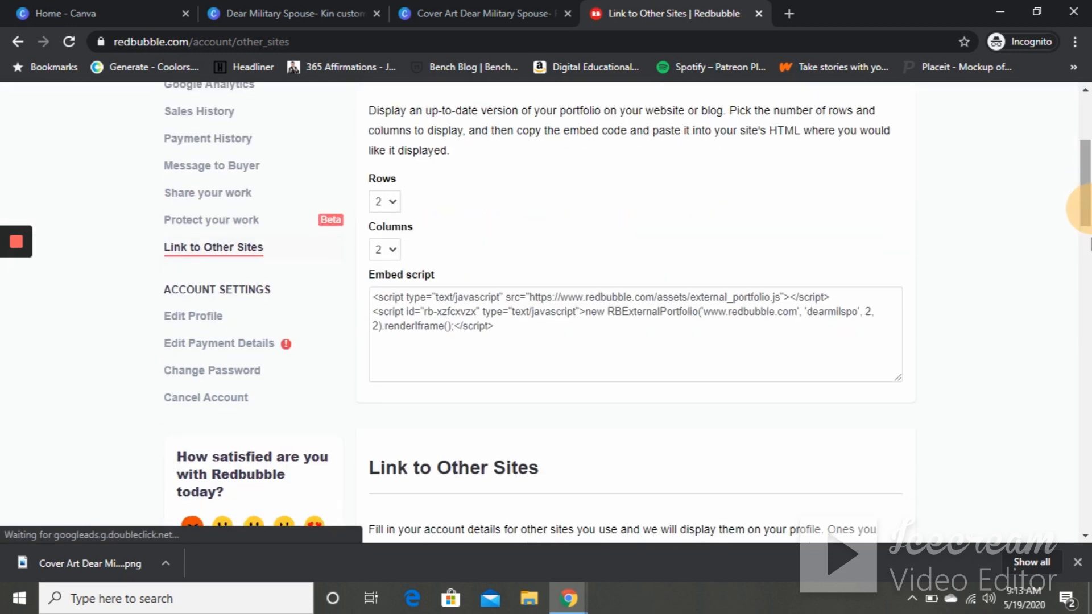
{"action": "left_click", "coordinate": [190, 317]}
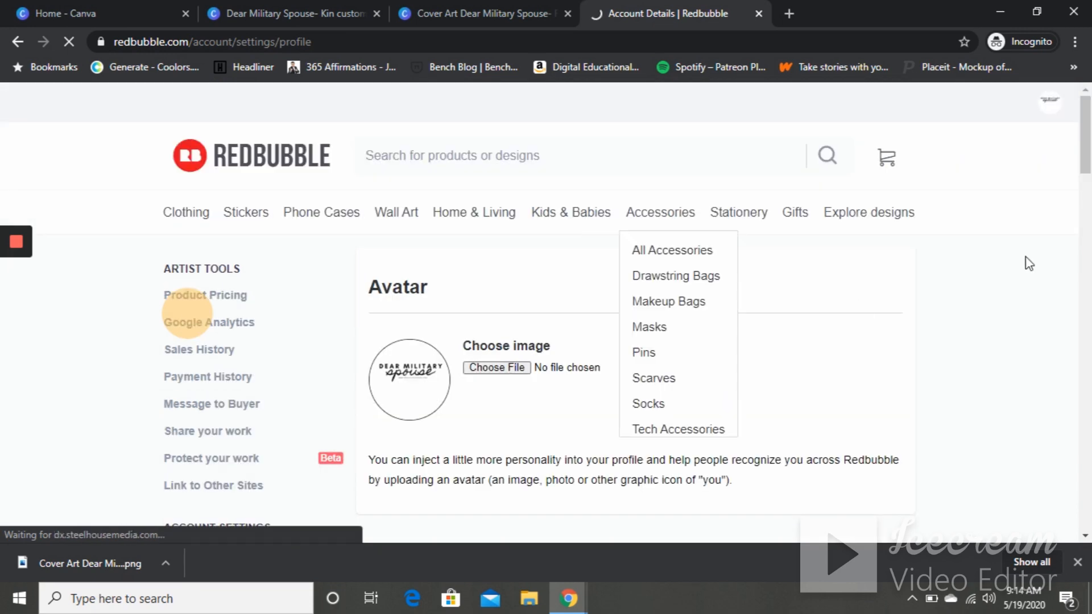
{"action": "scroll", "coordinate": [302, 343], "scroll_direction": "down", "scroll_amount": 9}
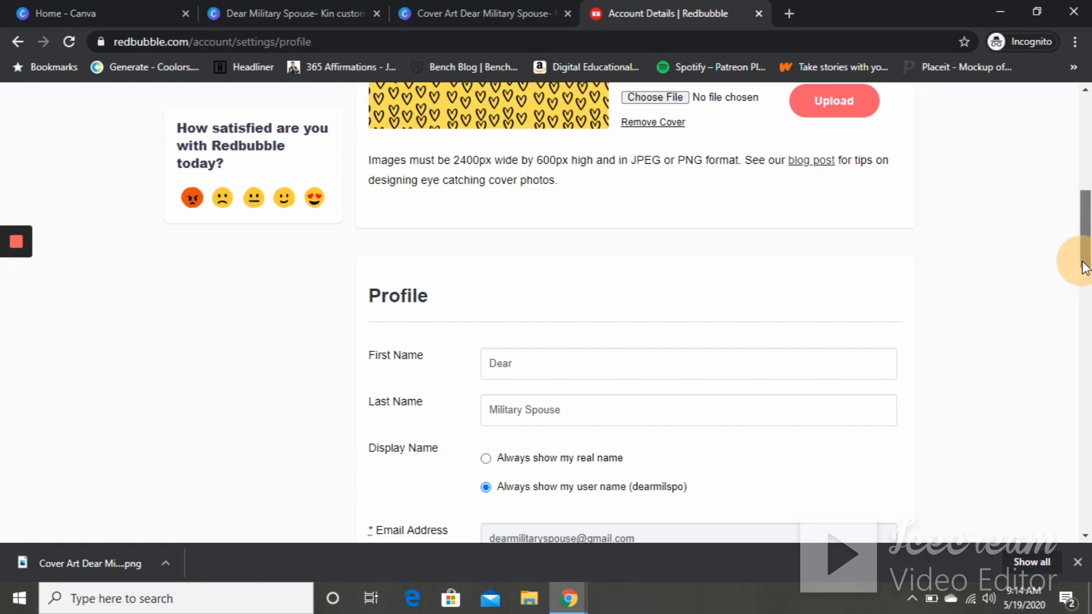
{"action": "scroll", "coordinate": [1084, 250], "scroll_direction": "up", "scroll_amount": 3}
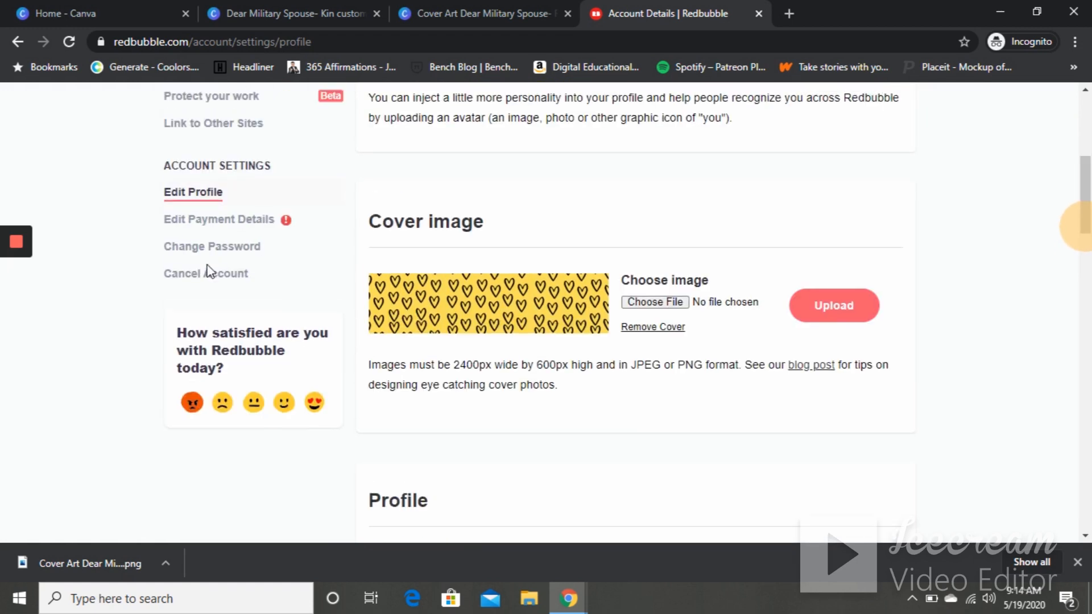
{"action": "left_click", "coordinate": [199, 222]}
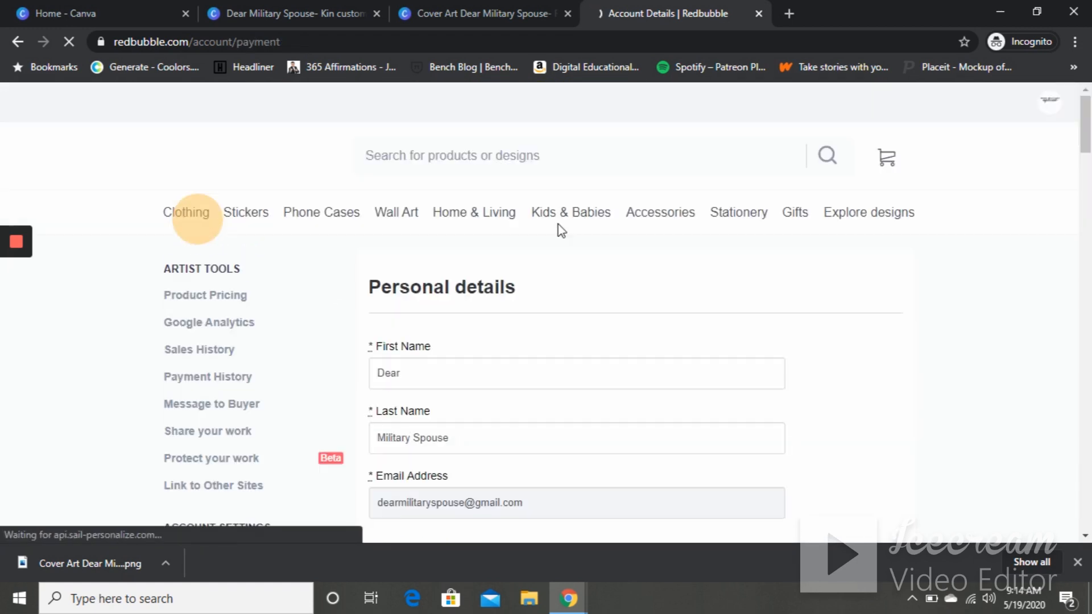
- Review the payment details page, including the payment currency options under Getting Paid
{"action": "left_click_drag", "start_coordinate": [1088, 163], "coordinate": [1084, 322]}
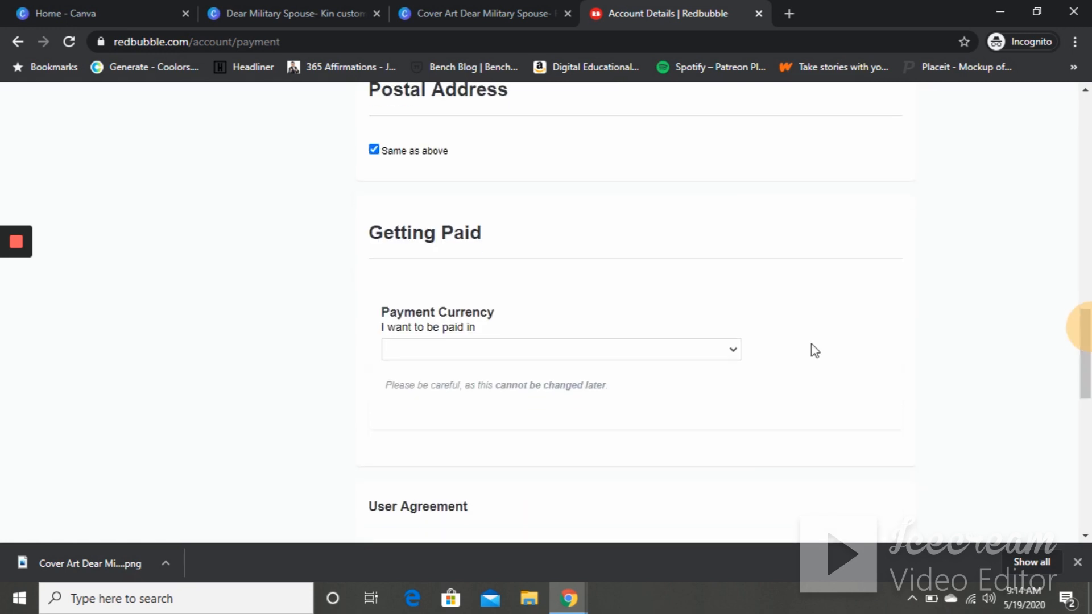
{"action": "left_click", "coordinate": [724, 348]}
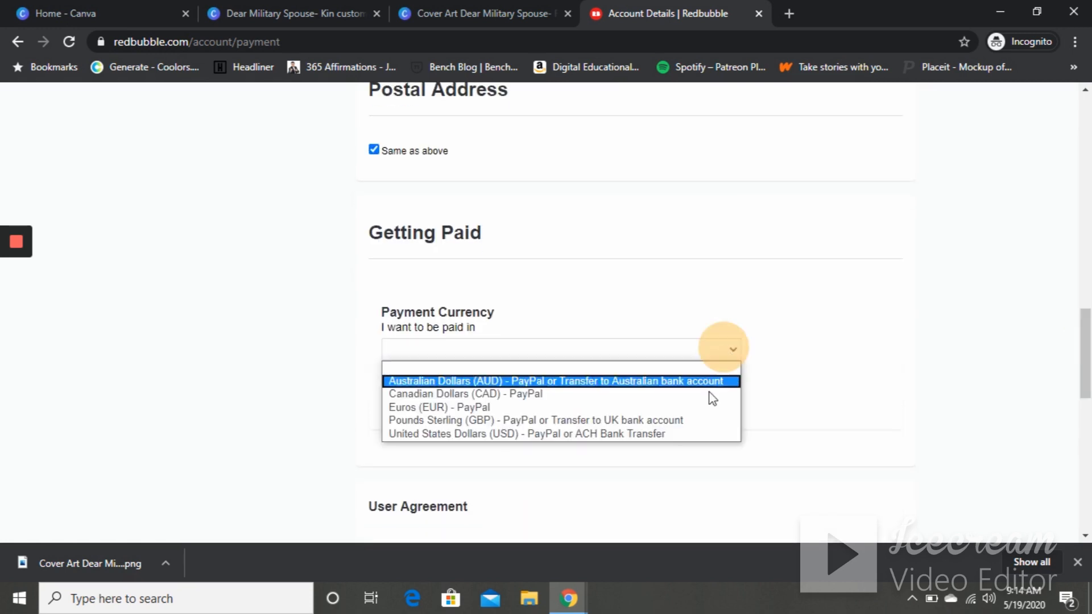
{"action": "left_click_drag", "start_coordinate": [1086, 360], "coordinate": [1089, 198]}
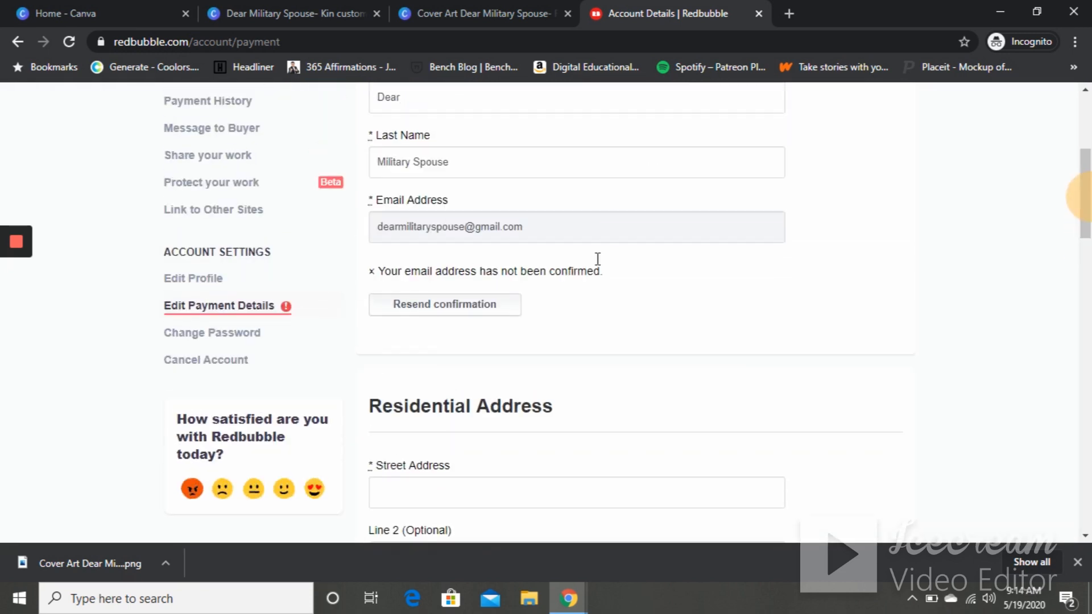
- Open the Change Password page, then view the public dearmilspo profile and its account menu
{"action": "left_click", "coordinate": [227, 333]}
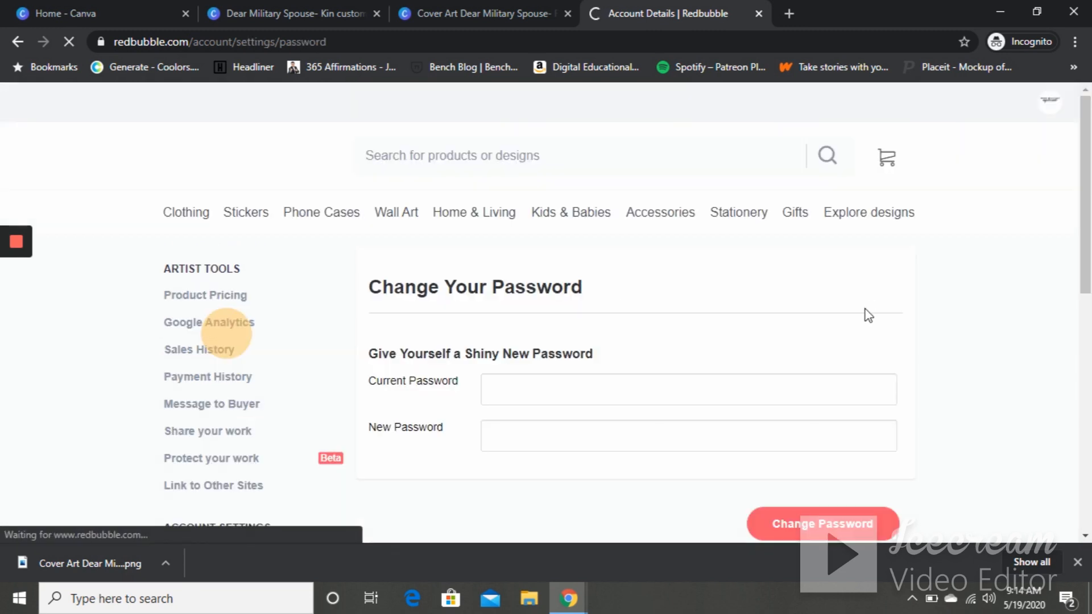
{"action": "left_click", "coordinate": [1087, 151]}
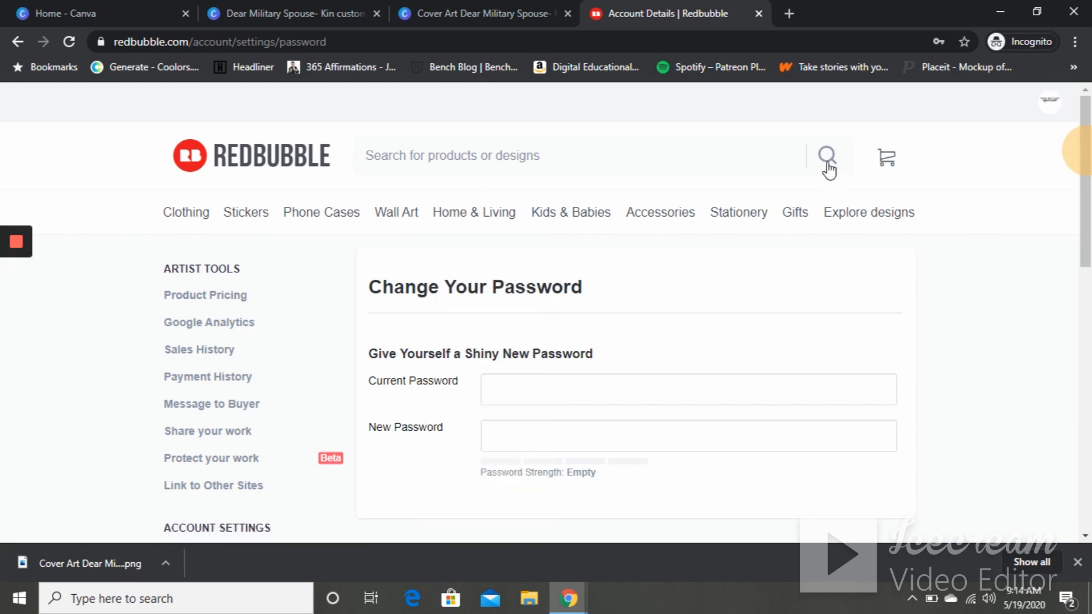
{"action": "left_click", "coordinate": [1050, 105]}
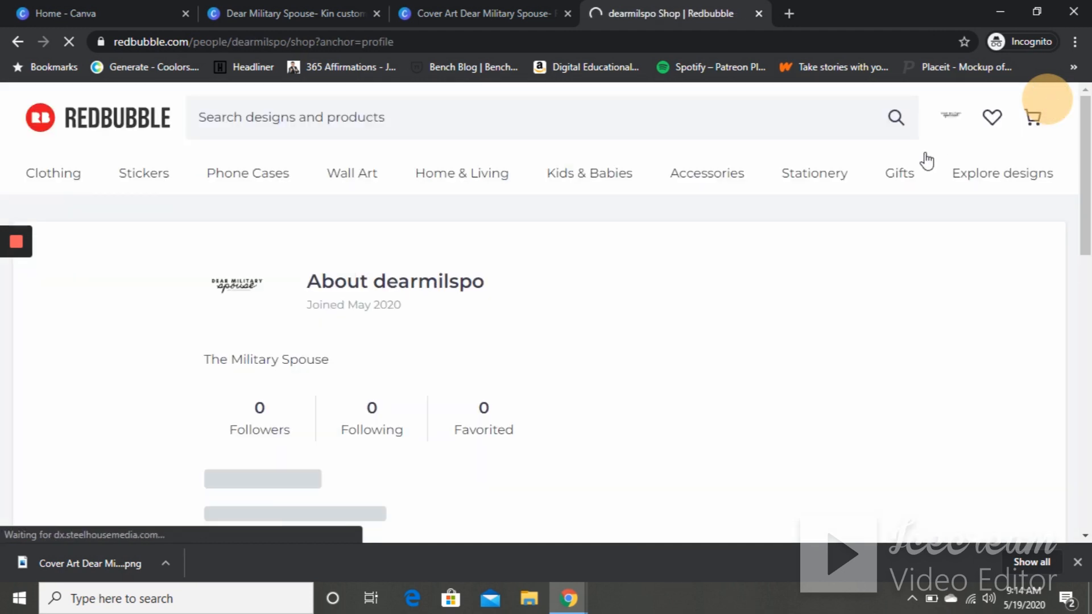
{"action": "left_click", "coordinate": [951, 118]}
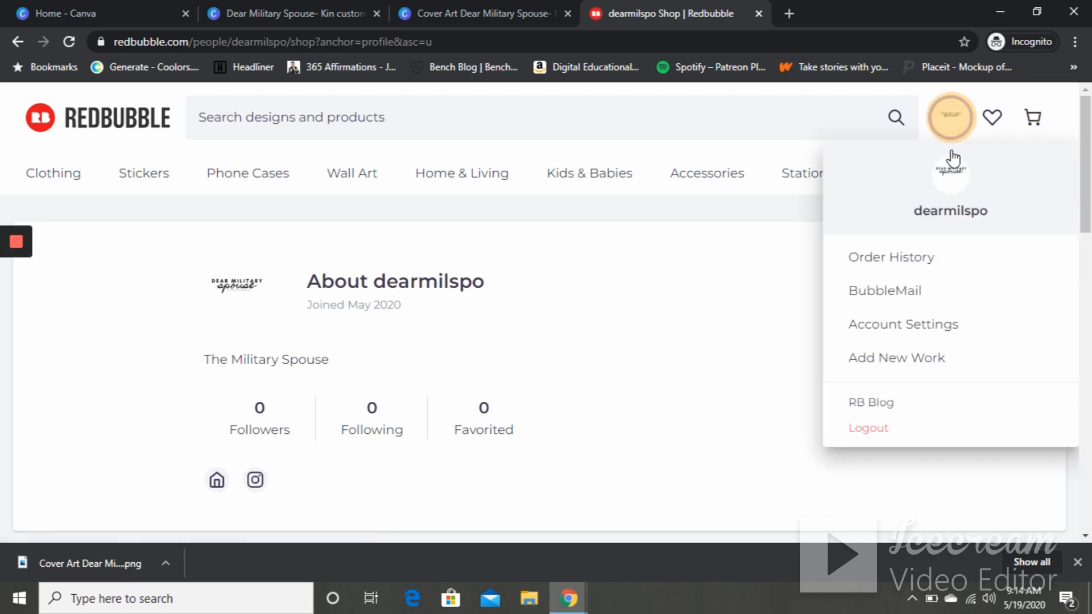
{"action": "left_click", "coordinate": [951, 151]}
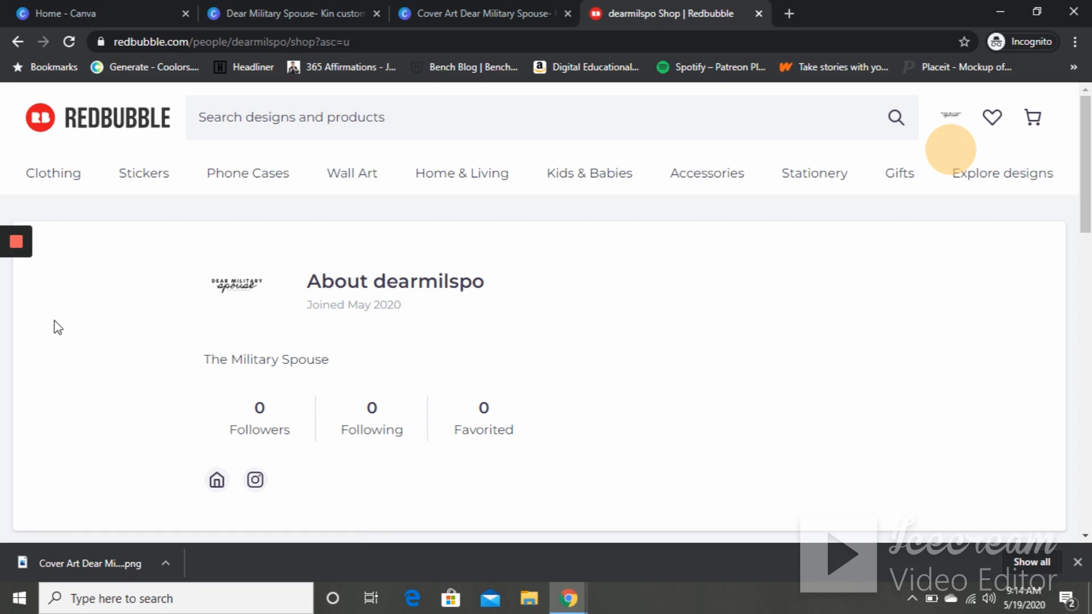
{"action": "left_click", "coordinate": [17, 245]}
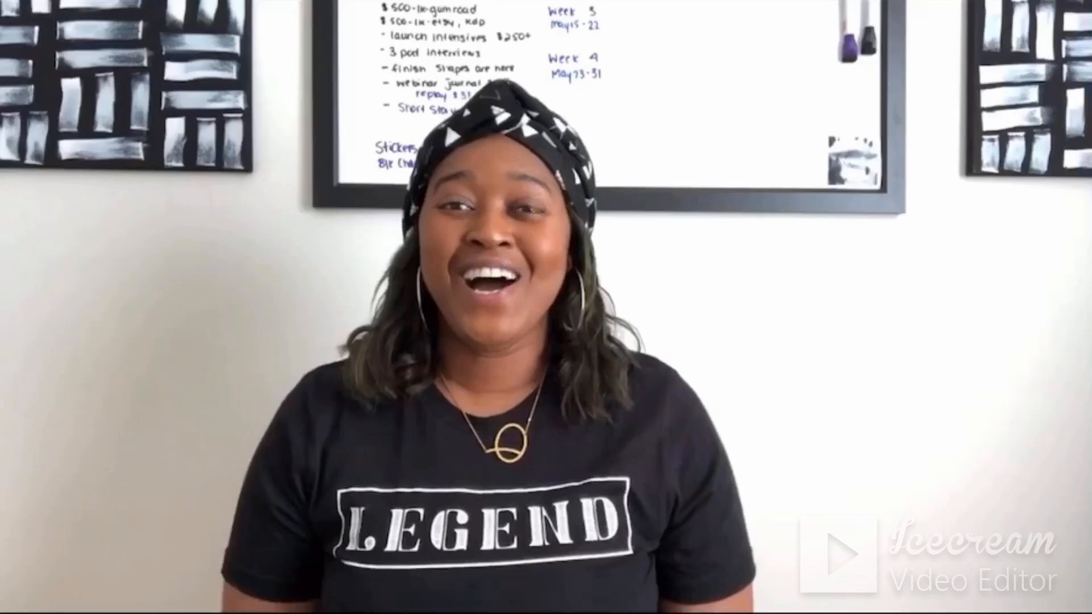